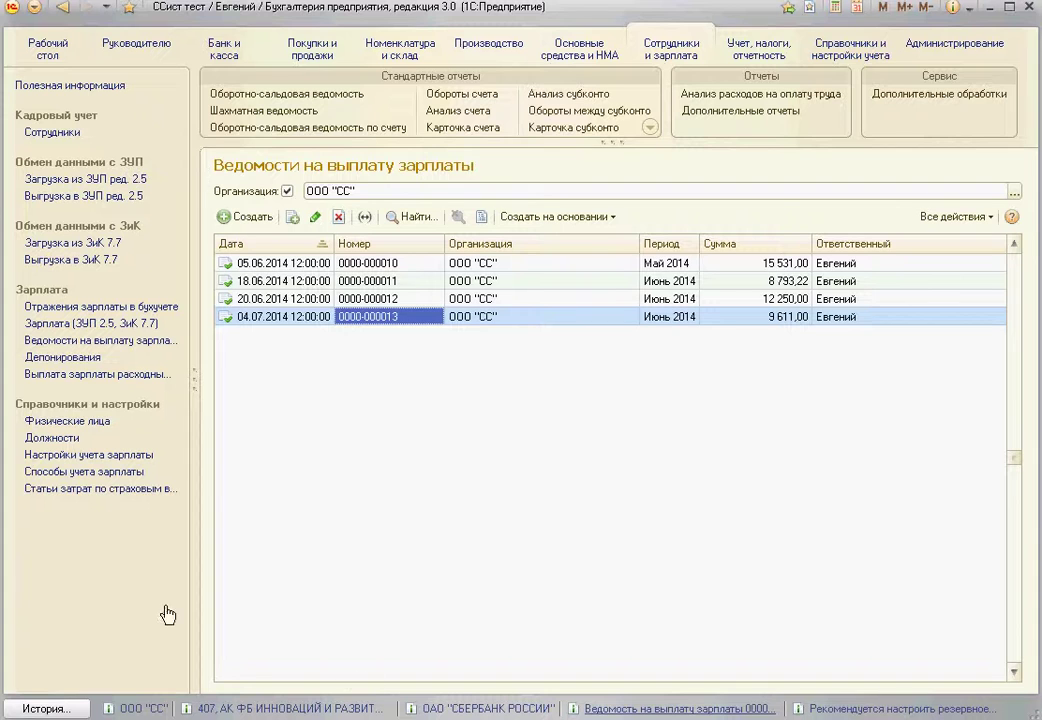
Open the payroll statement dated 04.07.2014, review its available payment places, and save and close it.
{"action": "double_click", "coordinate": [380, 316]}
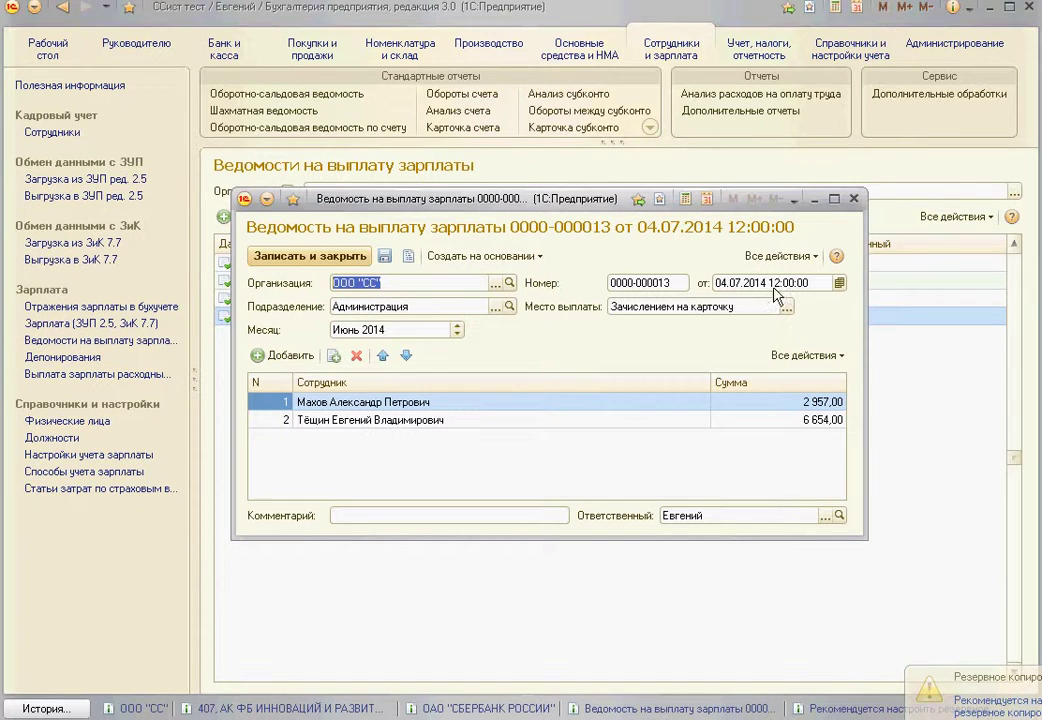
{"action": "left_click_drag", "start_coordinate": [612, 307], "coordinate": [753, 310]}
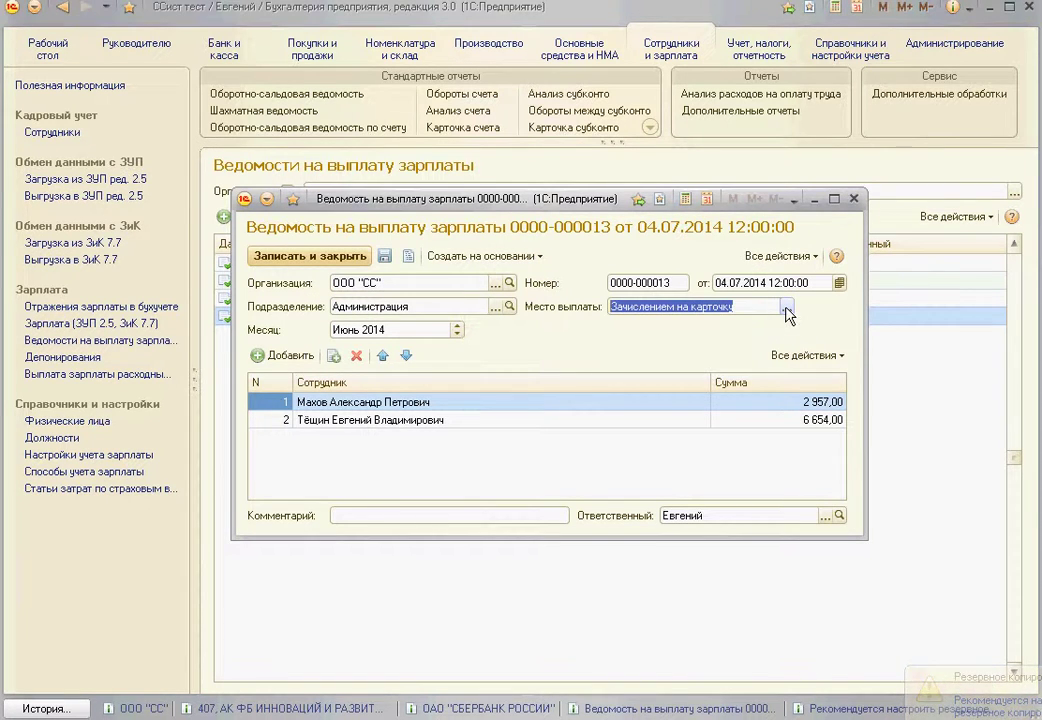
{"action": "left_click", "coordinate": [787, 312]}
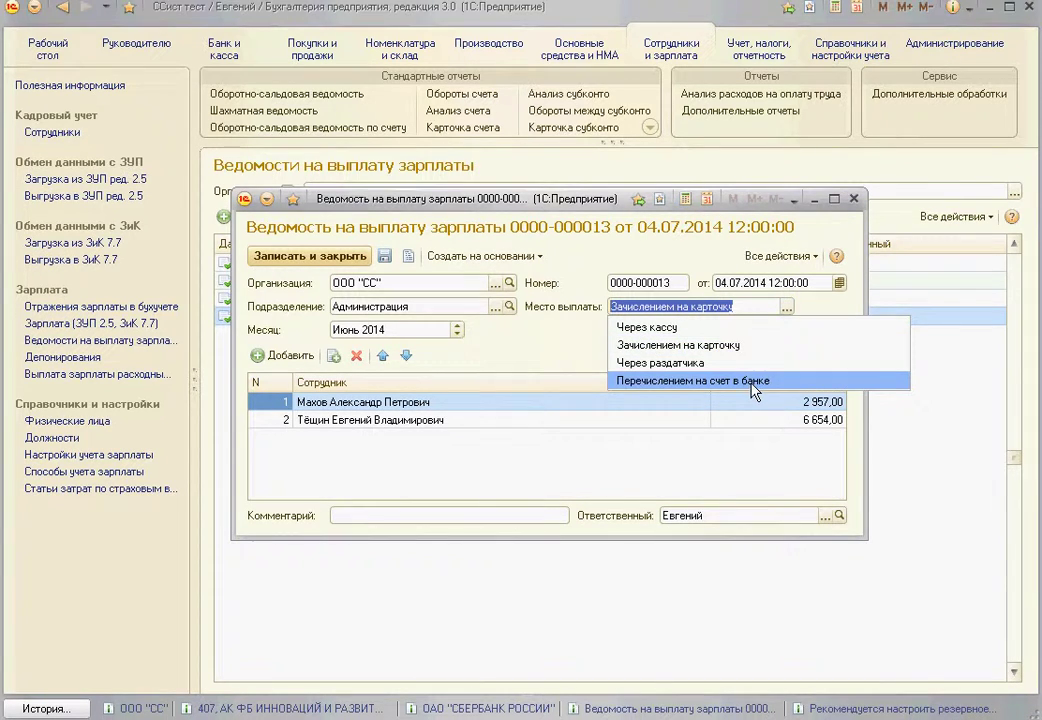
{"action": "left_click", "coordinate": [786, 326]}
{"action": "left_click", "coordinate": [300, 258]}
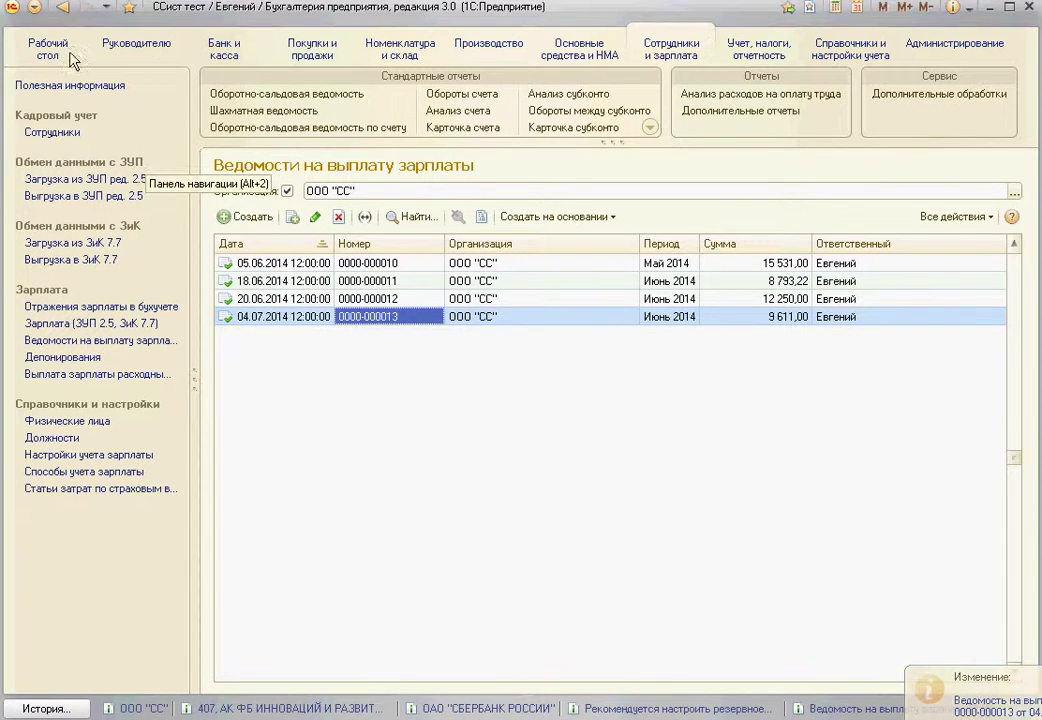
Open the external processing file ОБР_СформироватьПлатежки.epf from the 7-Сформировать платежи по ведомости folder.
{"action": "left_click", "coordinate": [35, 9]}
{"action": "mouse_move", "coordinate": [55, 26]}
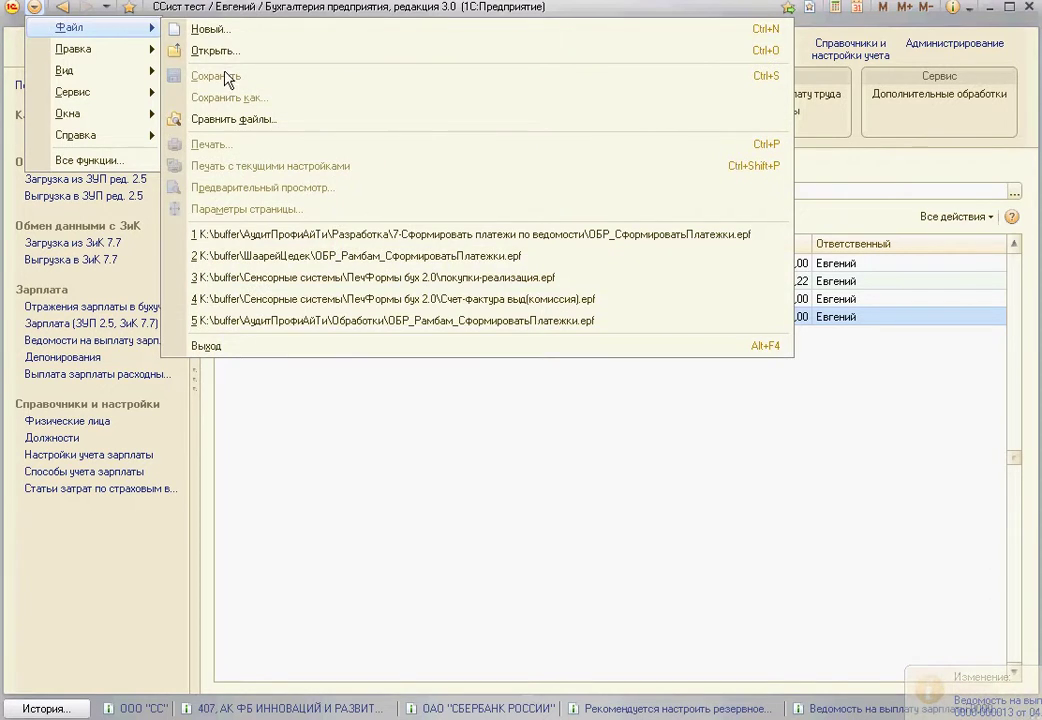
{"action": "left_click", "coordinate": [212, 53]}
{"action": "double_click", "coordinate": [445, 214]}
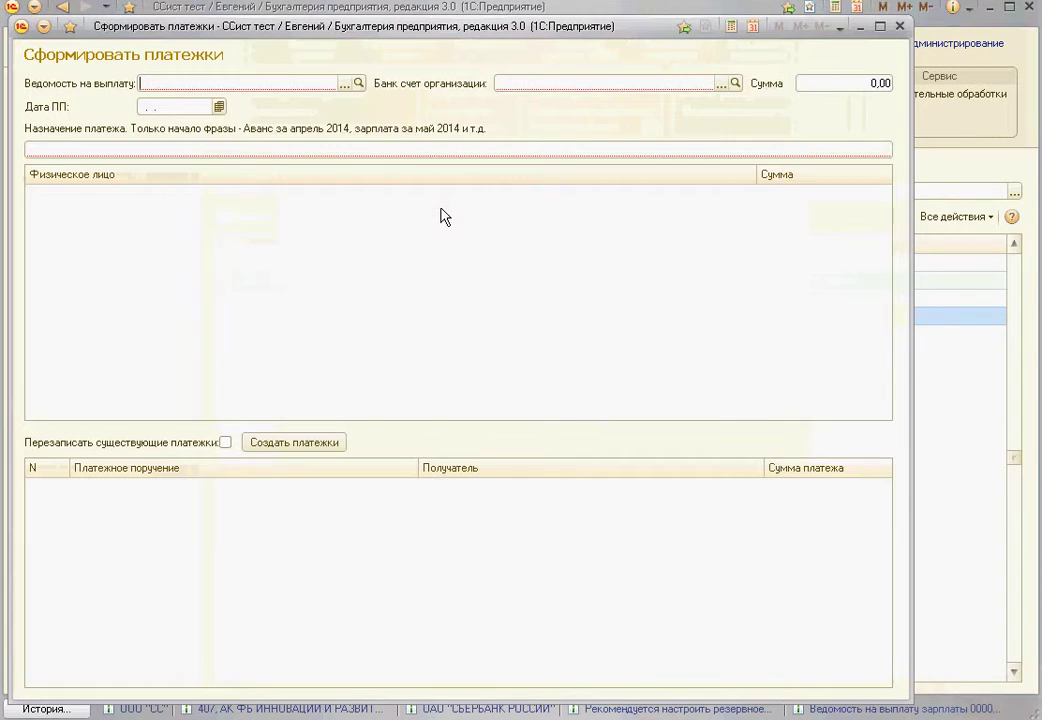
Fill in the payment form with the 04.07.2014 payroll statement and the organization's ОАО "СБЕРБАНК РОССИИ" bank account.
{"action": "left_click", "coordinate": [343, 84]}
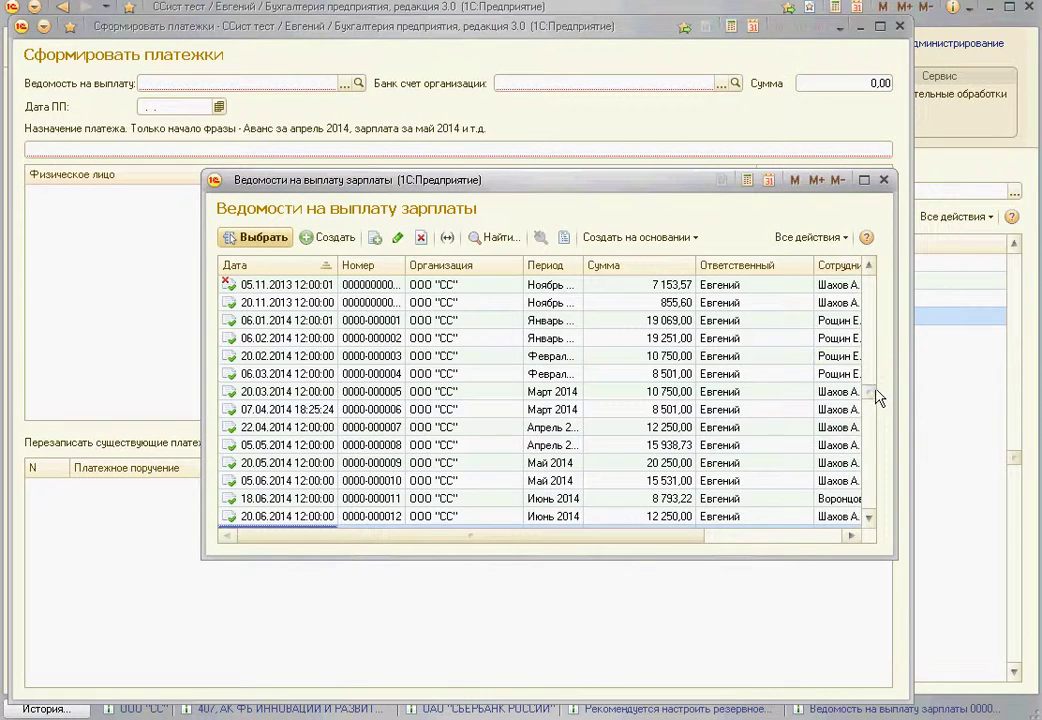
{"action": "double_click", "coordinate": [714, 516]}
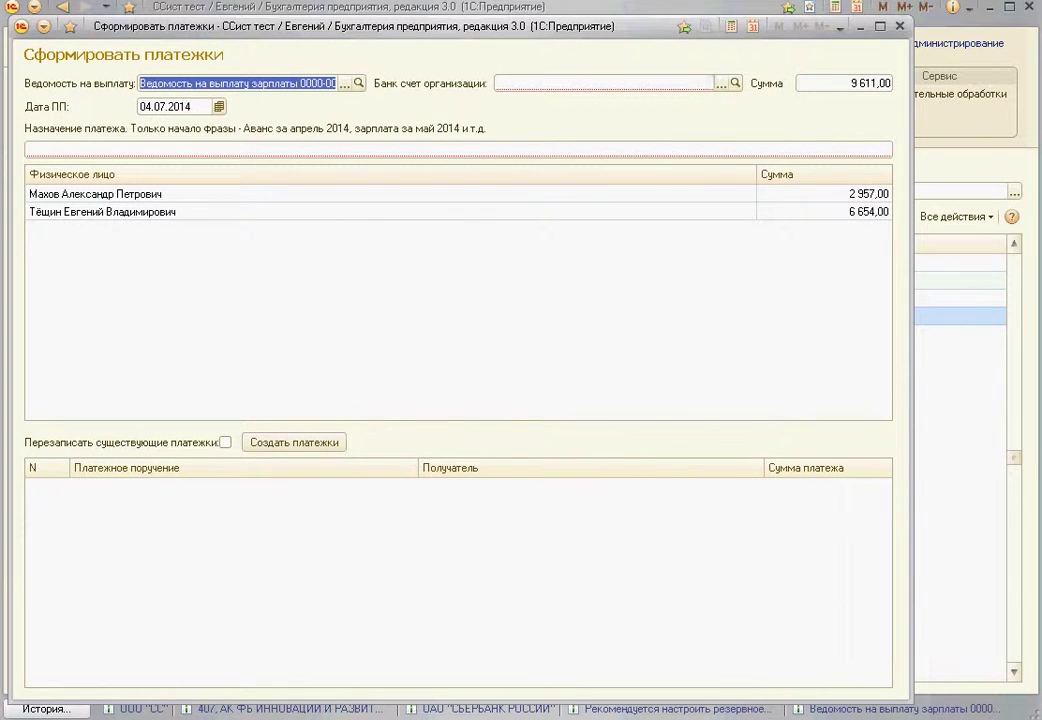
{"action": "left_click", "coordinate": [722, 85]}
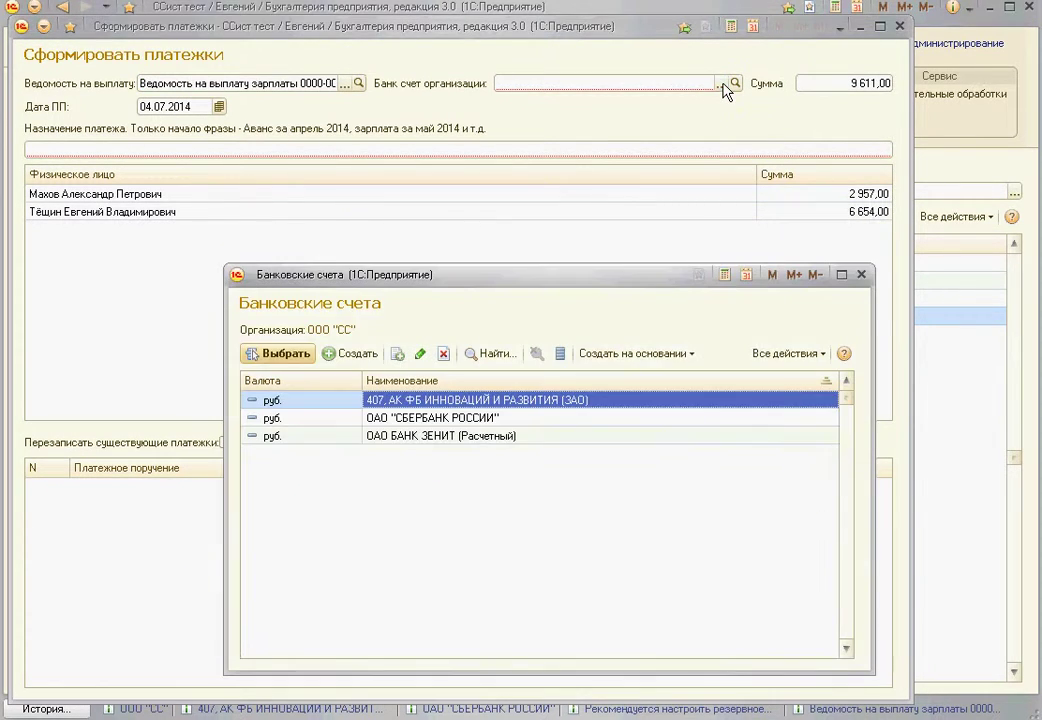
{"action": "double_click", "coordinate": [566, 418]}
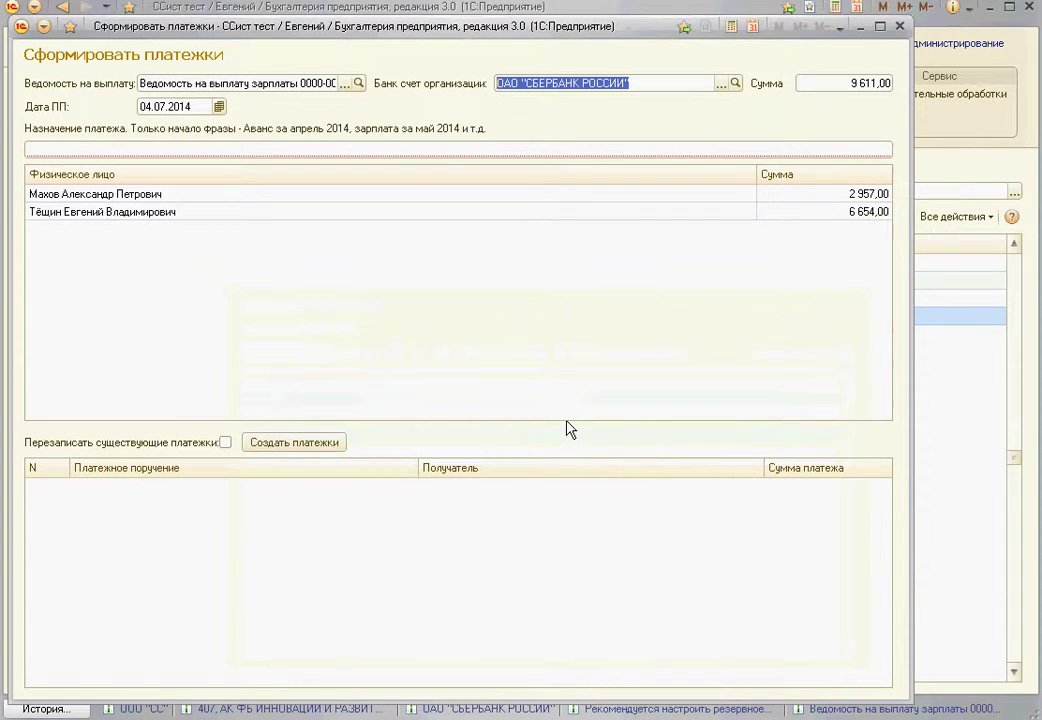
{"action": "left_click", "coordinate": [812, 83]}
{"action": "left_click", "coordinate": [812, 83]}
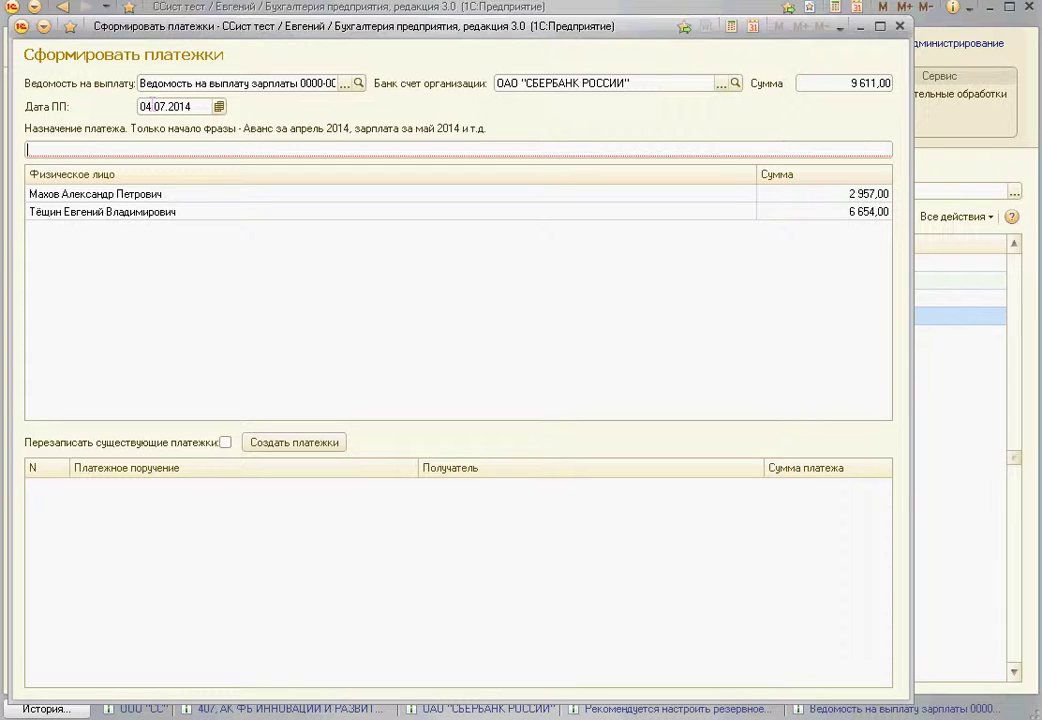
Enter "Аванс за первую половину июль 2014г." as the payment purpose.
{"action": "type", "text": "Аван"}
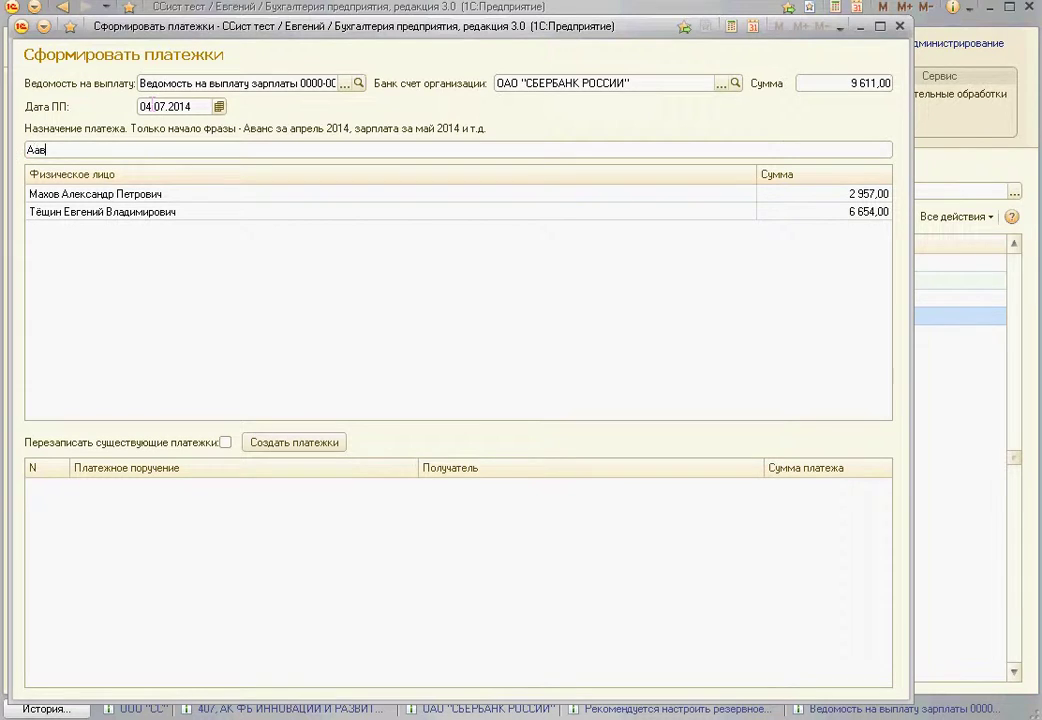
{"action": "key", "text": "BackSpace"}
{"action": "key", "text": "BackSpace"}
{"action": "key", "text": "BackSpace"}
{"action": "type", "text": "а"}
{"action": "key", "text": "BackSpace"}
{"action": "type", "text": "ванс з"}
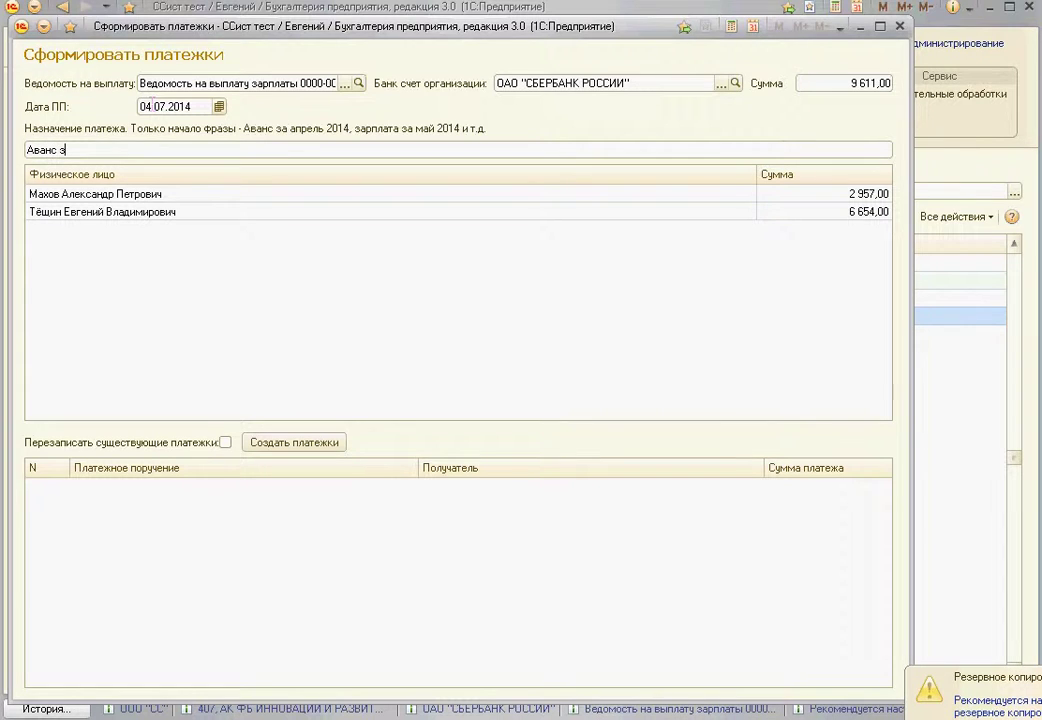
{"action": "type", "text": "а первую половину июль 2014г."}
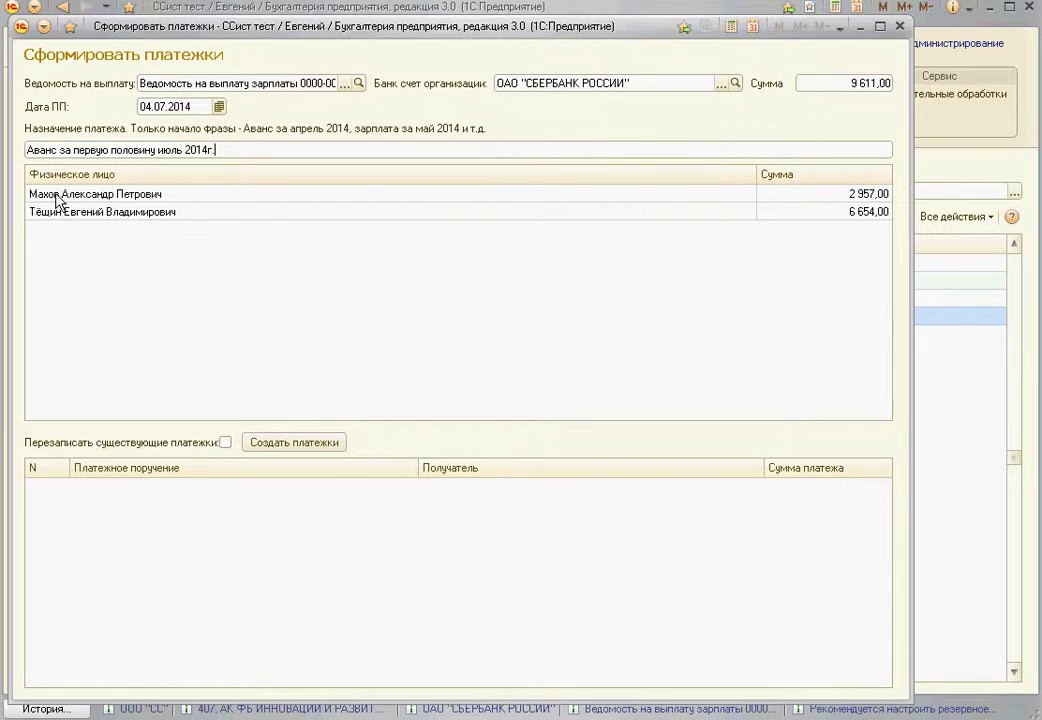
Check the amounts of both employees and create their payment orders without overwriting existing ones.
{"action": "left_click", "coordinate": [788, 199]}
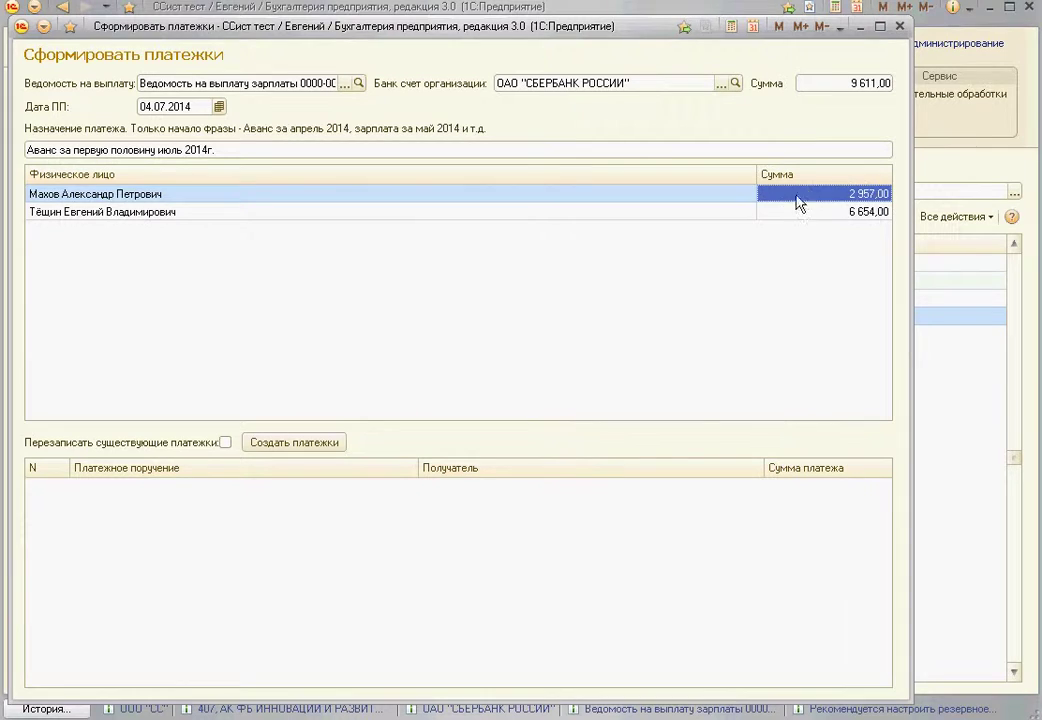
{"action": "left_click", "coordinate": [765, 216]}
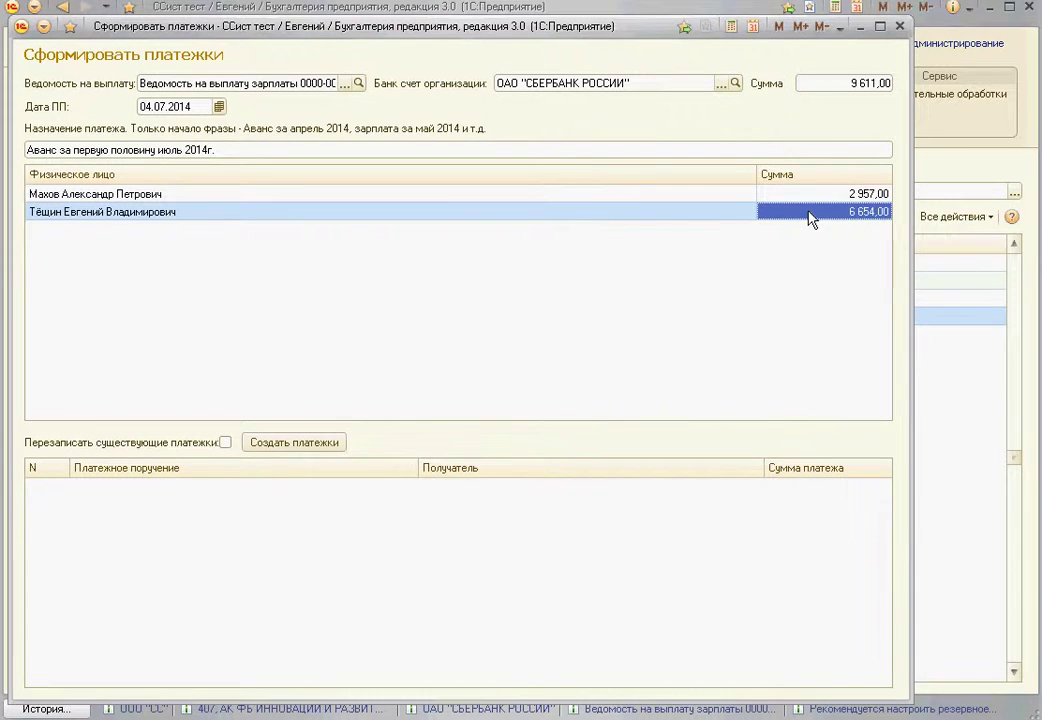
{"action": "left_click", "coordinate": [287, 443]}
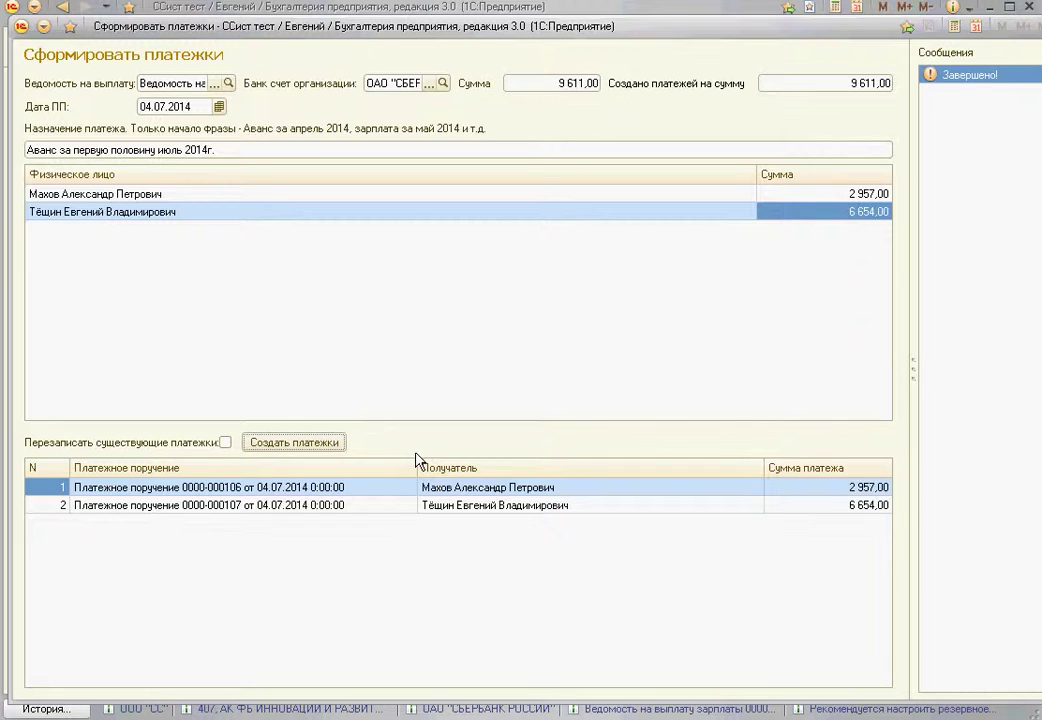
Open the first created payment order and examine its recipient in the counterparty directory's Сотрудники group.
{"action": "left_click", "coordinate": [365, 507]}
{"action": "left_click", "coordinate": [519, 491]}
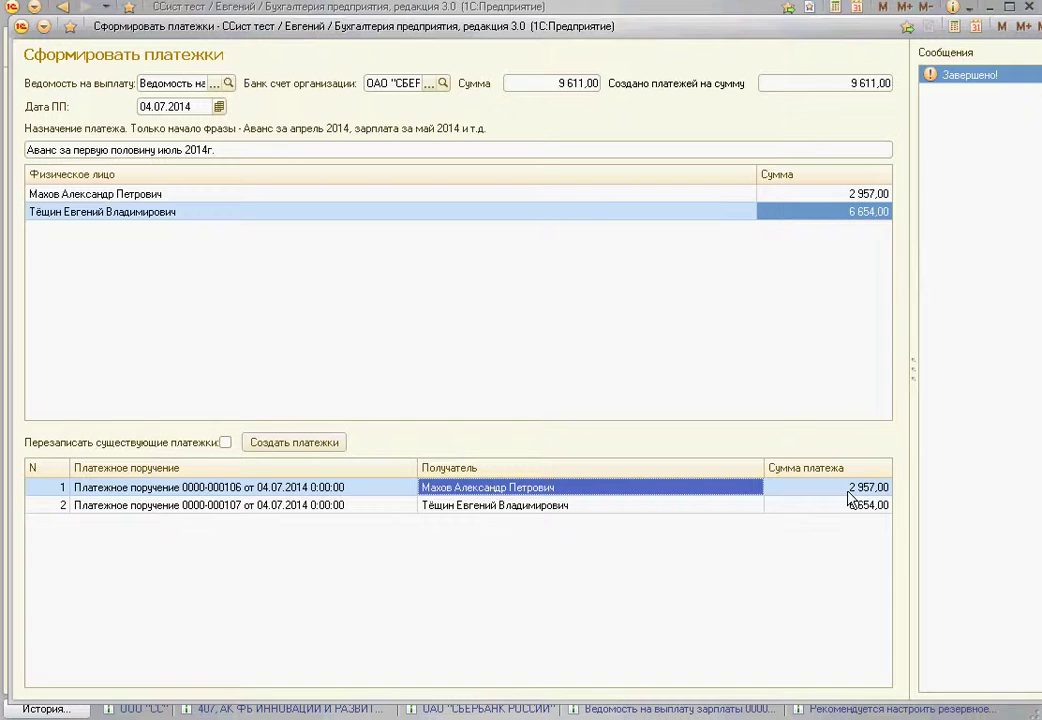
{"action": "left_click", "coordinate": [414, 488]}
{"action": "left_click", "coordinate": [411, 488]}
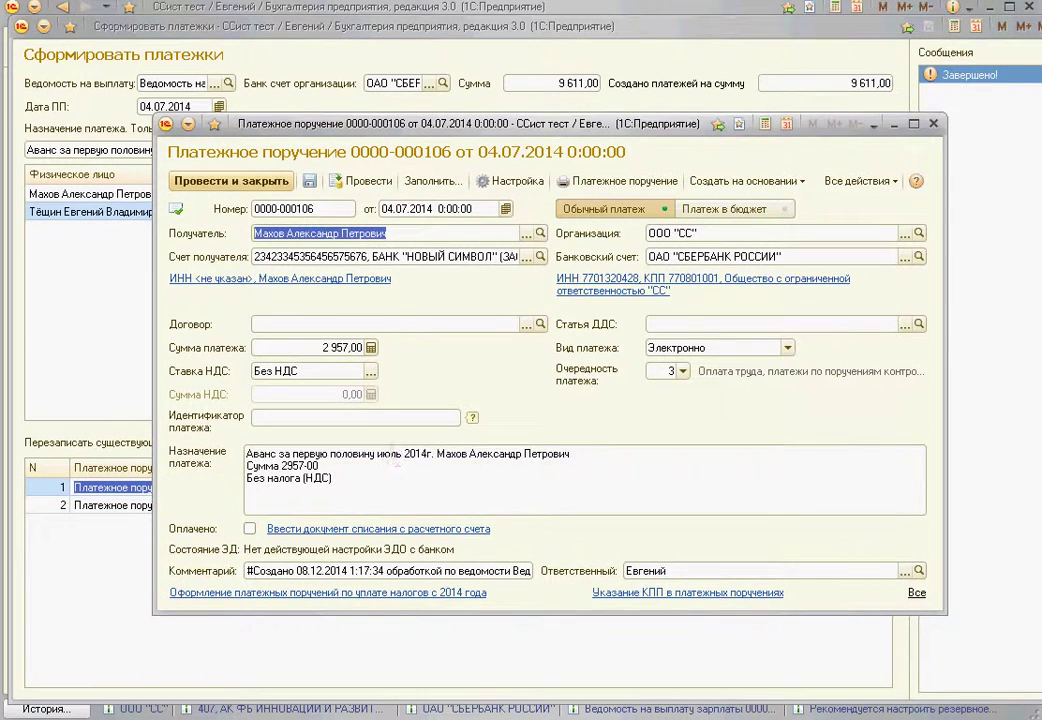
{"action": "left_click", "coordinate": [526, 233]}
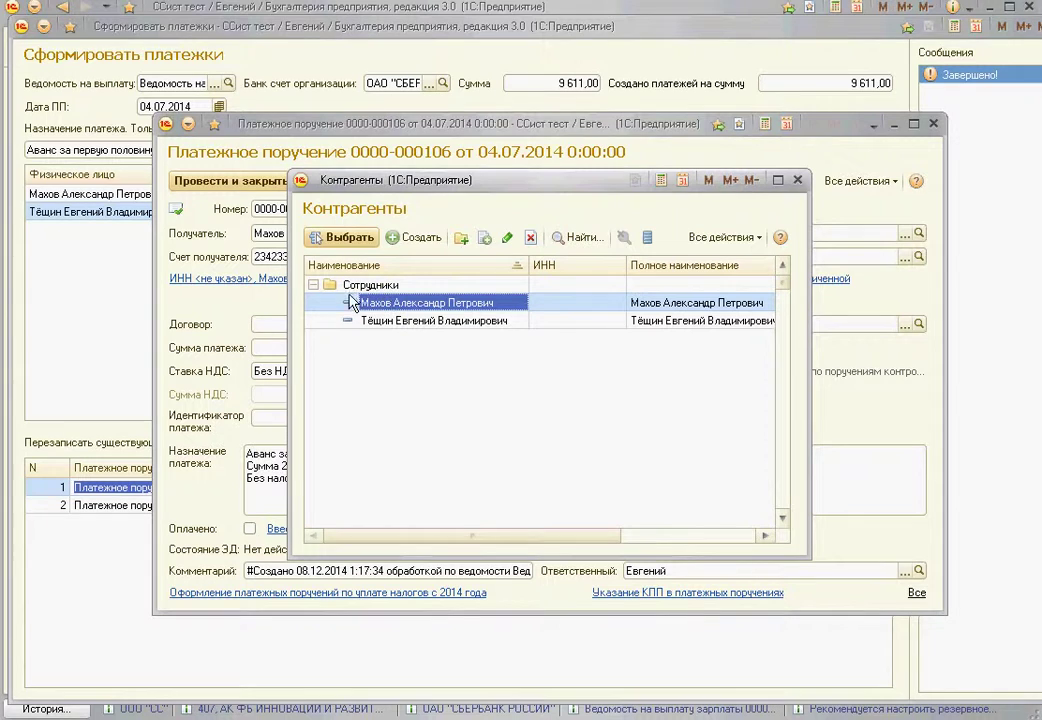
{"action": "left_click", "coordinate": [797, 179]}
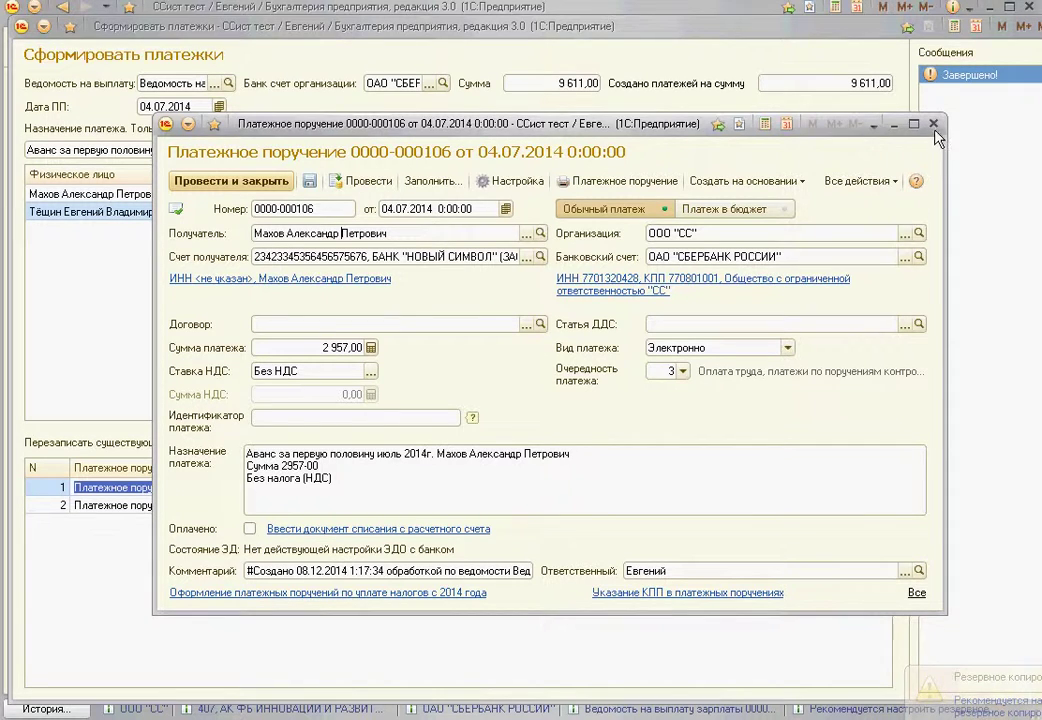
Examine the recipient's counterparty card from the payment order, and close both the card and the order.
{"action": "left_click", "coordinate": [540, 233]}
{"action": "left_click", "coordinate": [449, 397]}
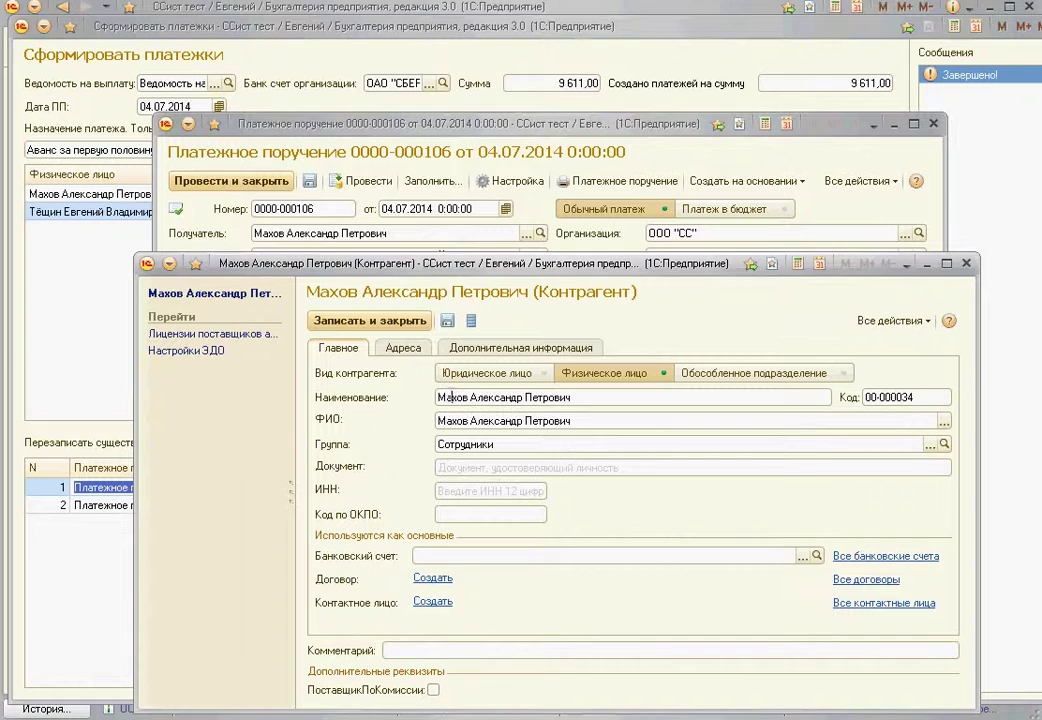
{"action": "left_click", "coordinate": [966, 263]}
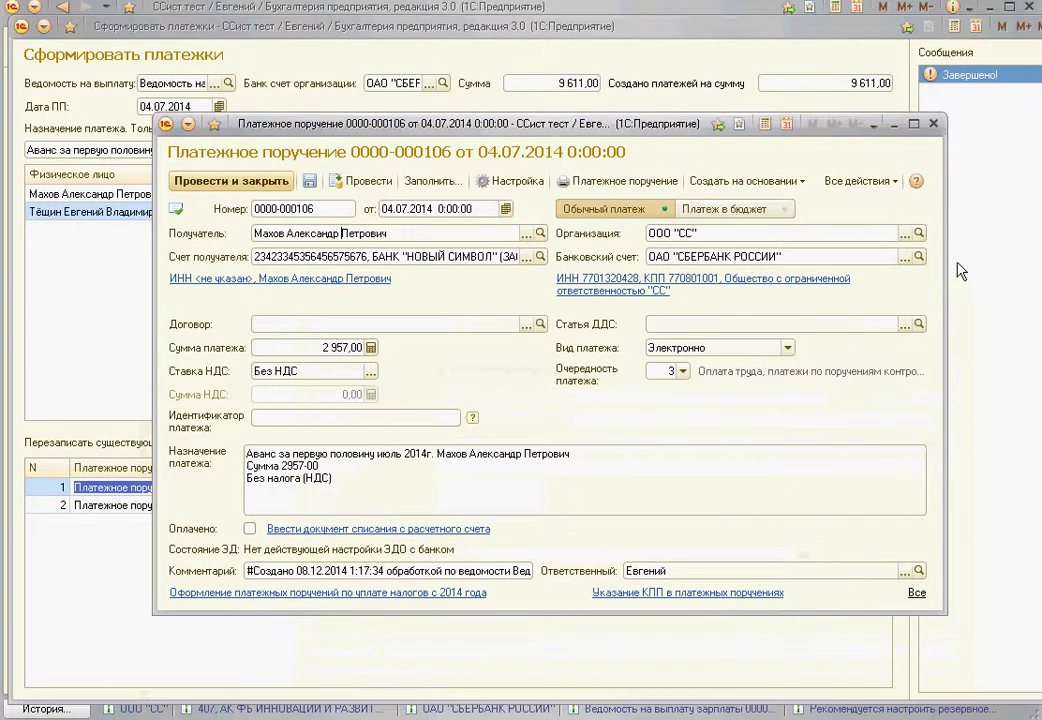
{"action": "left_click", "coordinate": [933, 123]}
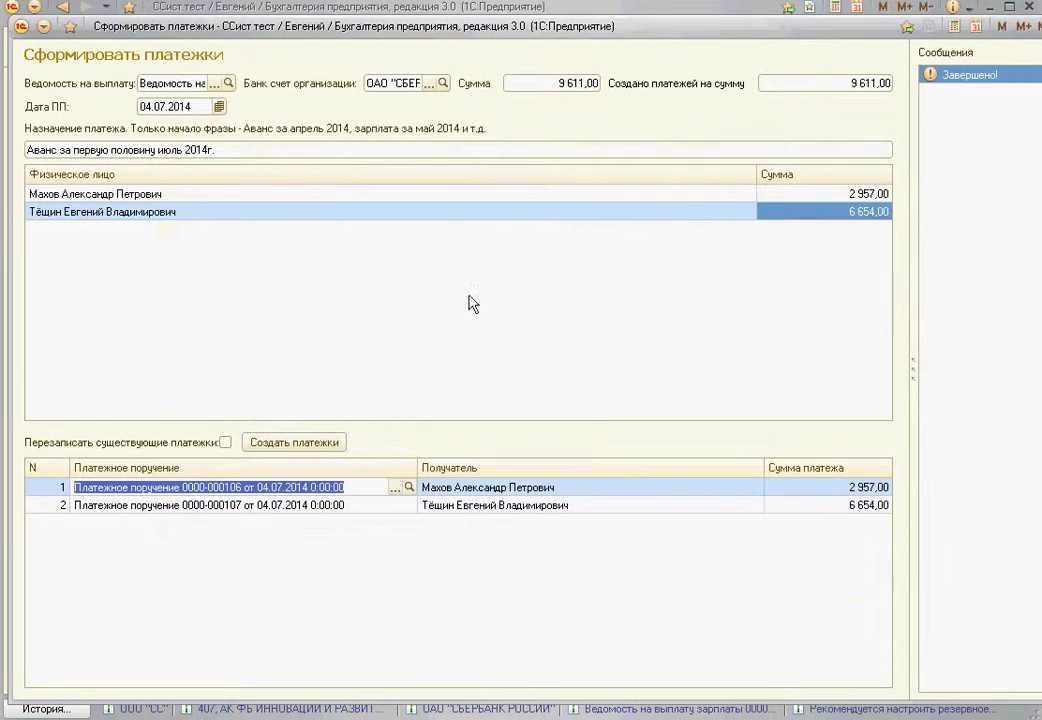
Open the second employee's individual card from the payment form, examine it, and close it without changes.
{"action": "left_click", "coordinate": [195, 213]}
{"action": "double_click", "coordinate": [752, 218]}
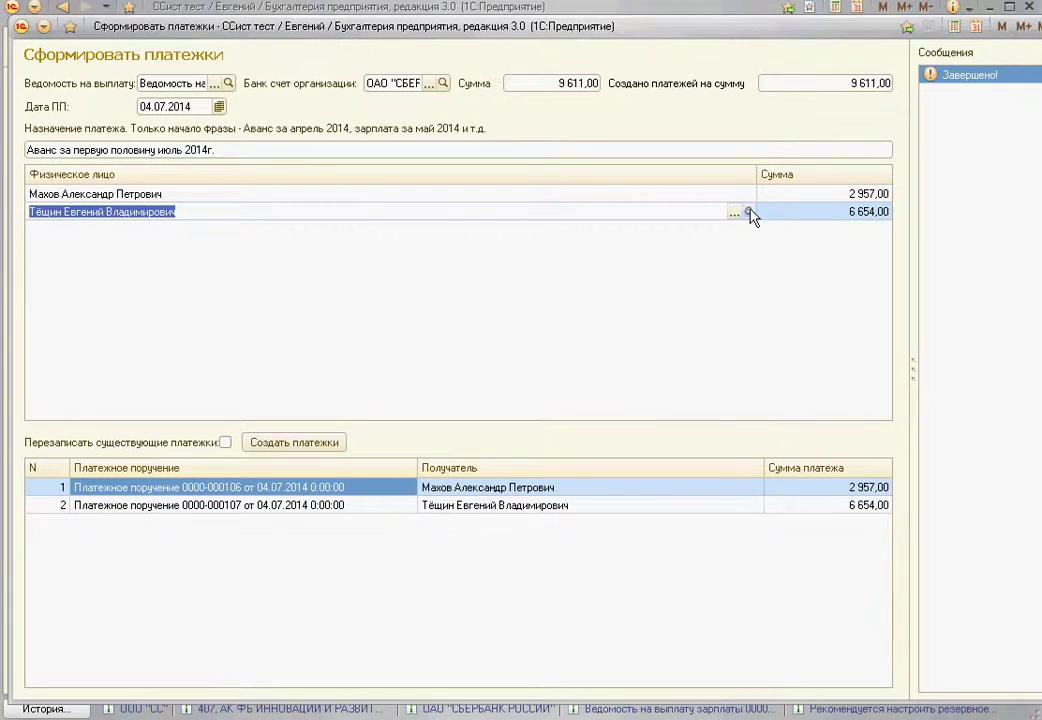
{"action": "key", "text": "ctrl+shift+F4"}
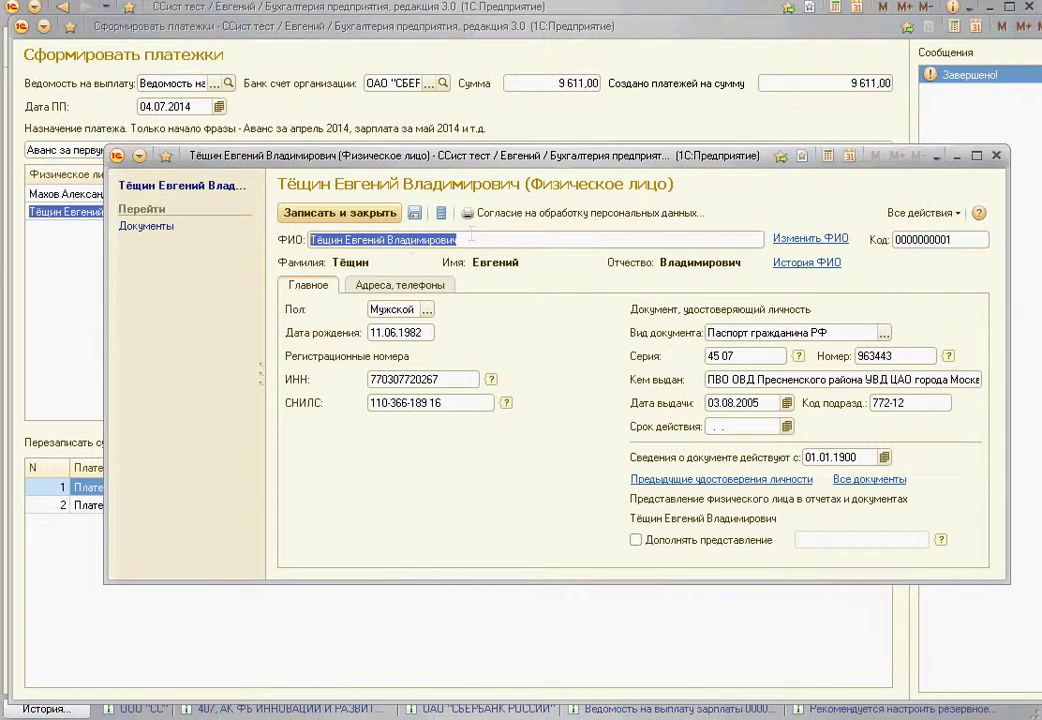
{"action": "left_click", "coordinate": [996, 155]}
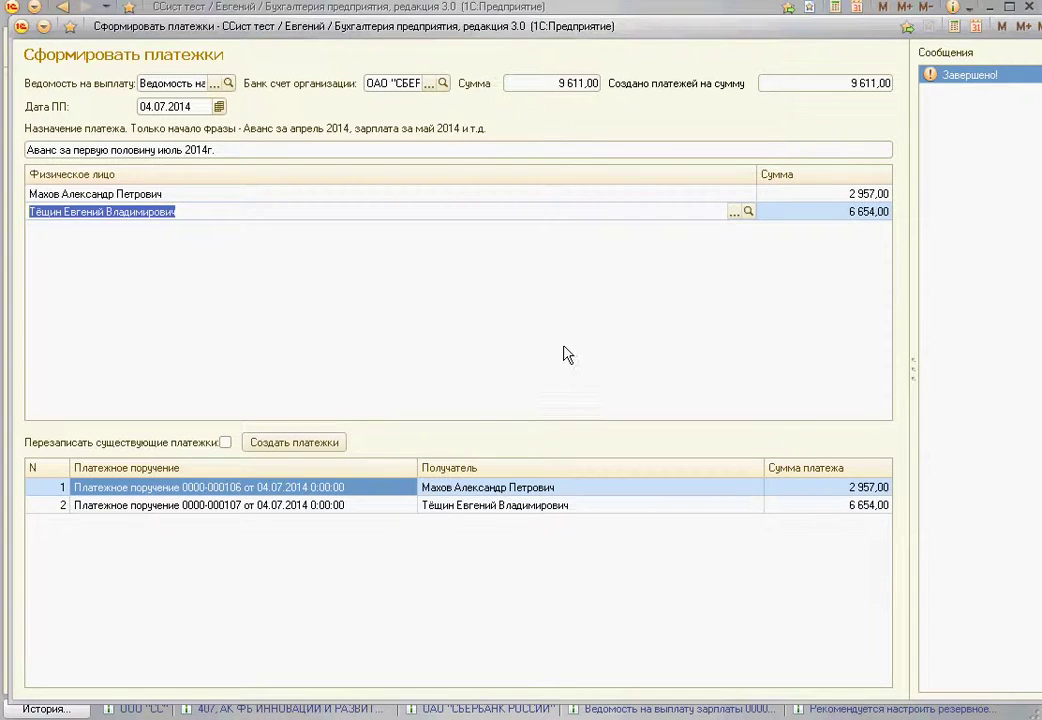
{"action": "key", "text": "Escape"}
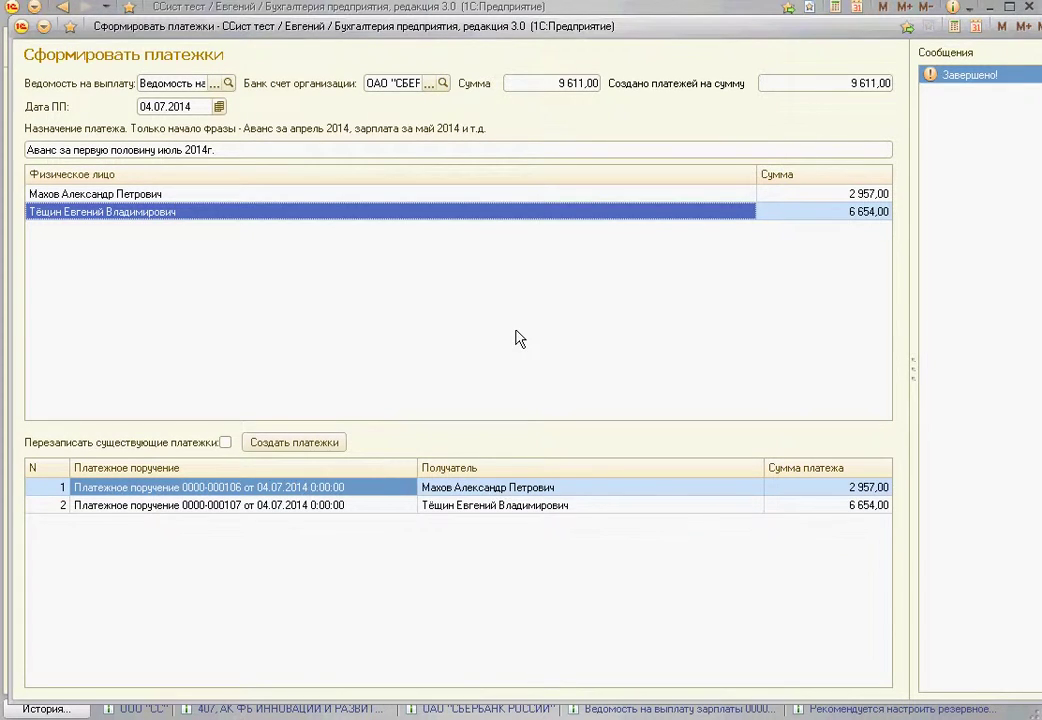
Replace the first letter of the first employee's surname with Т in the individual card and save it.
{"action": "double_click", "coordinate": [750, 197]}
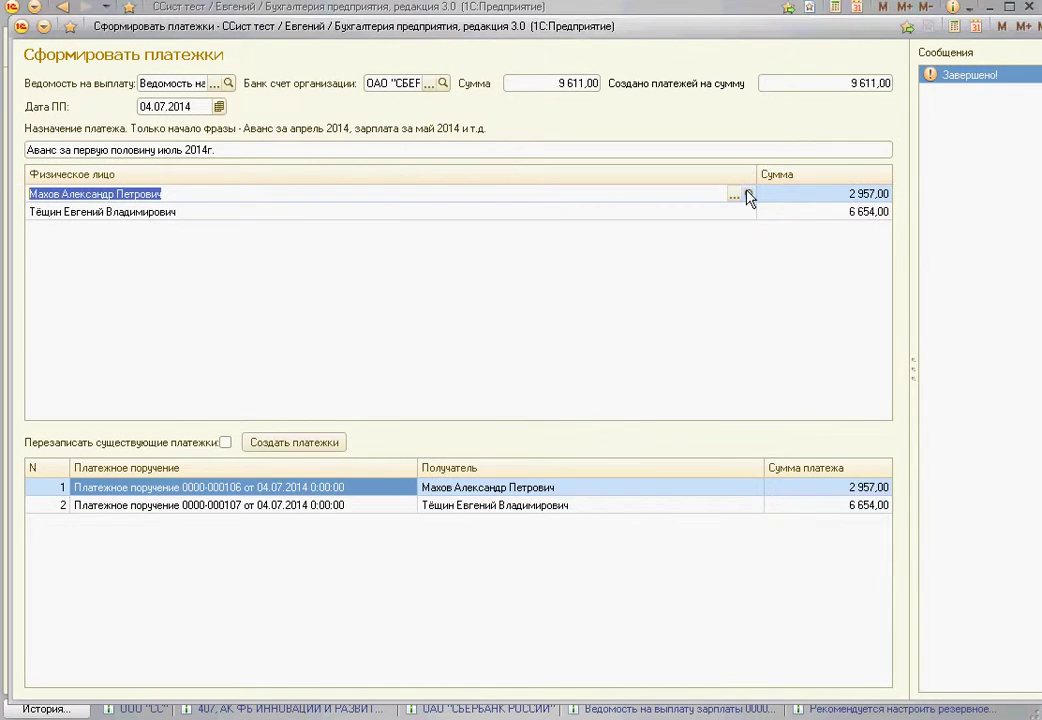
{"action": "left_click", "coordinate": [750, 197]}
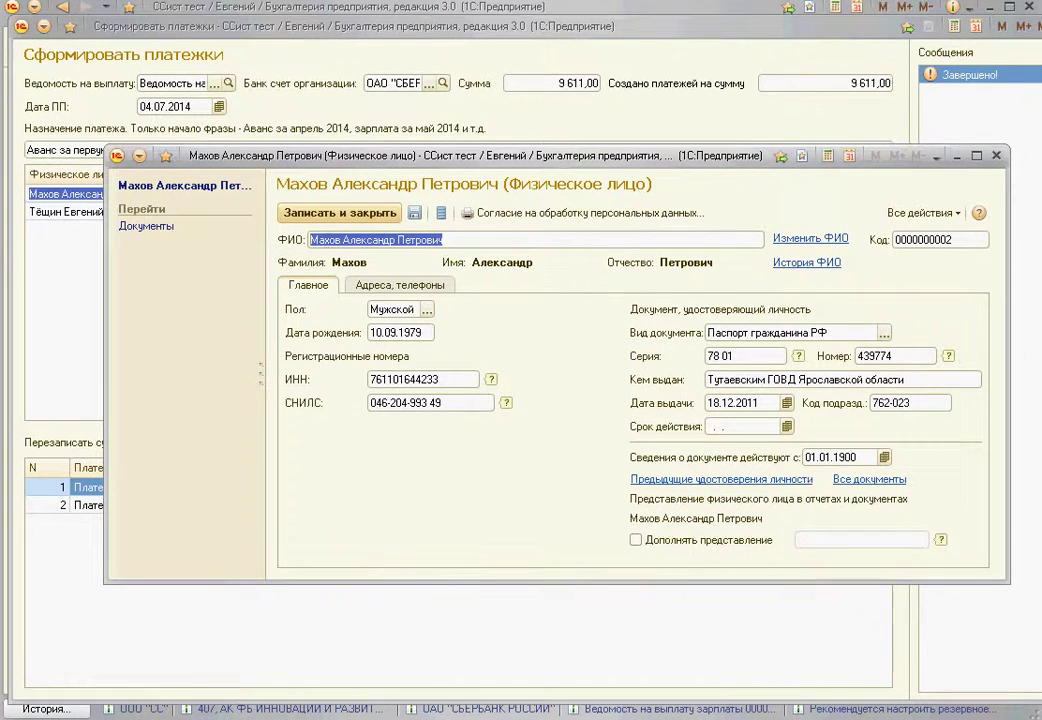
{"action": "left_click_drag", "start_coordinate": [265, 225], "coordinate": [261, 225]}
{"action": "type", "text": "Т"}
{"action": "left_click", "coordinate": [349, 213]}
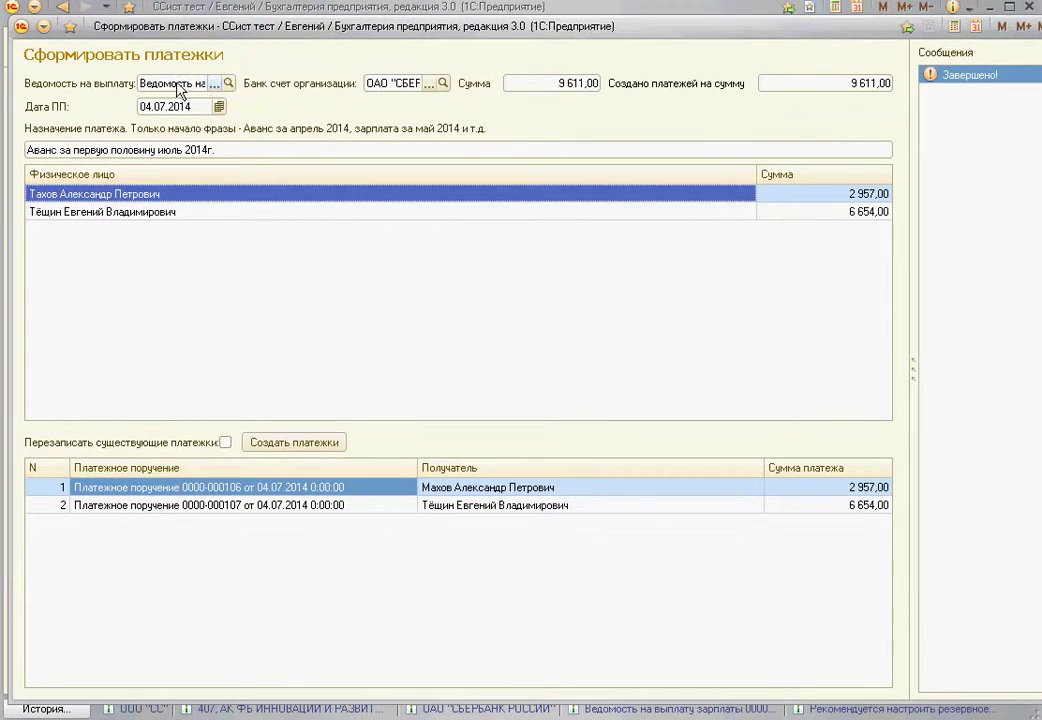
Close the payment form and reopen the external processing file ОБР_СформироватьПлатежки.epf from the folder 7-Сформировать платежи по ведомости.
{"action": "key", "text": "Escape"}
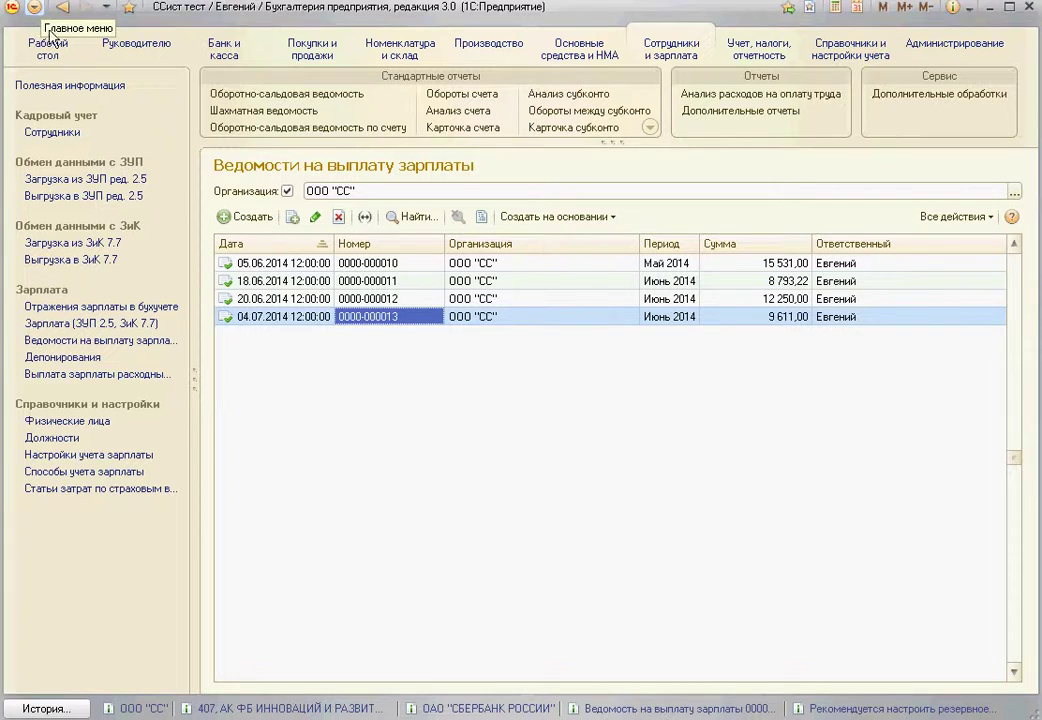
{"action": "left_click", "coordinate": [34, 12]}
{"action": "mouse_move", "coordinate": [70, 27]}
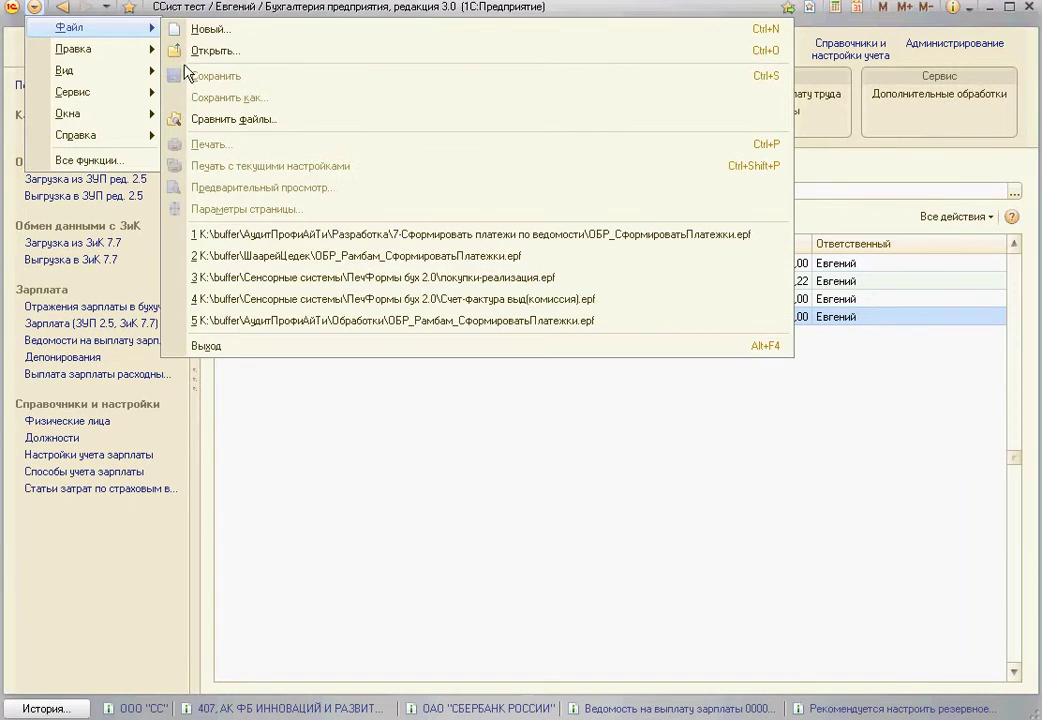
{"action": "left_click", "coordinate": [155, 42]}
{"action": "double_click", "coordinate": [420, 214]}
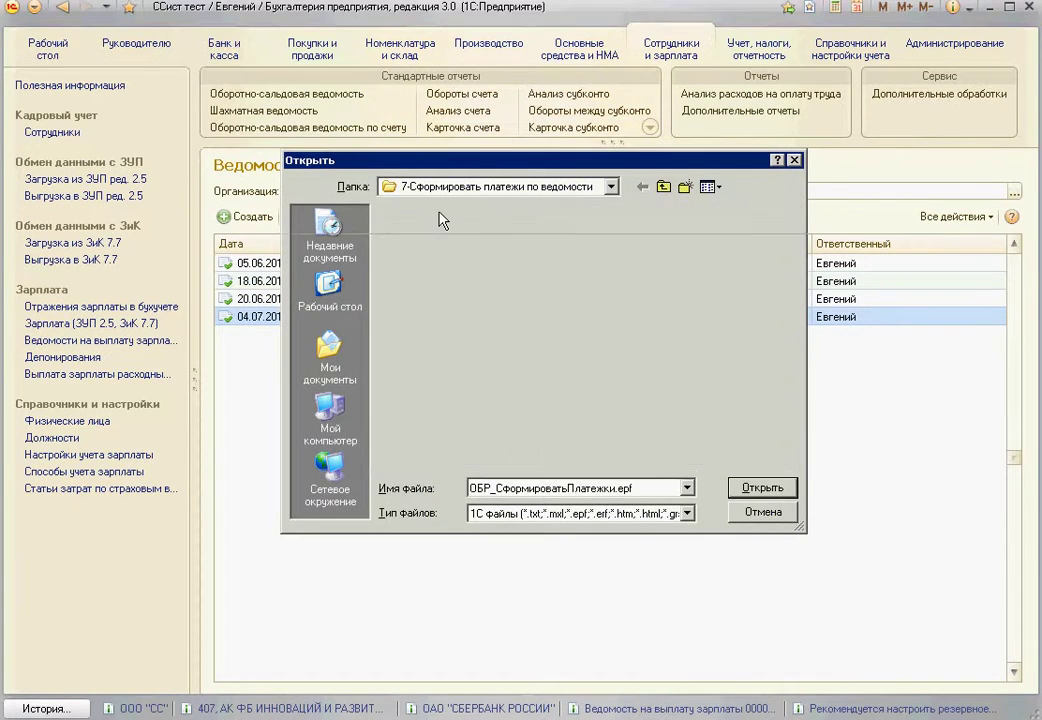
{"action": "left_click", "coordinate": [344, 83]}
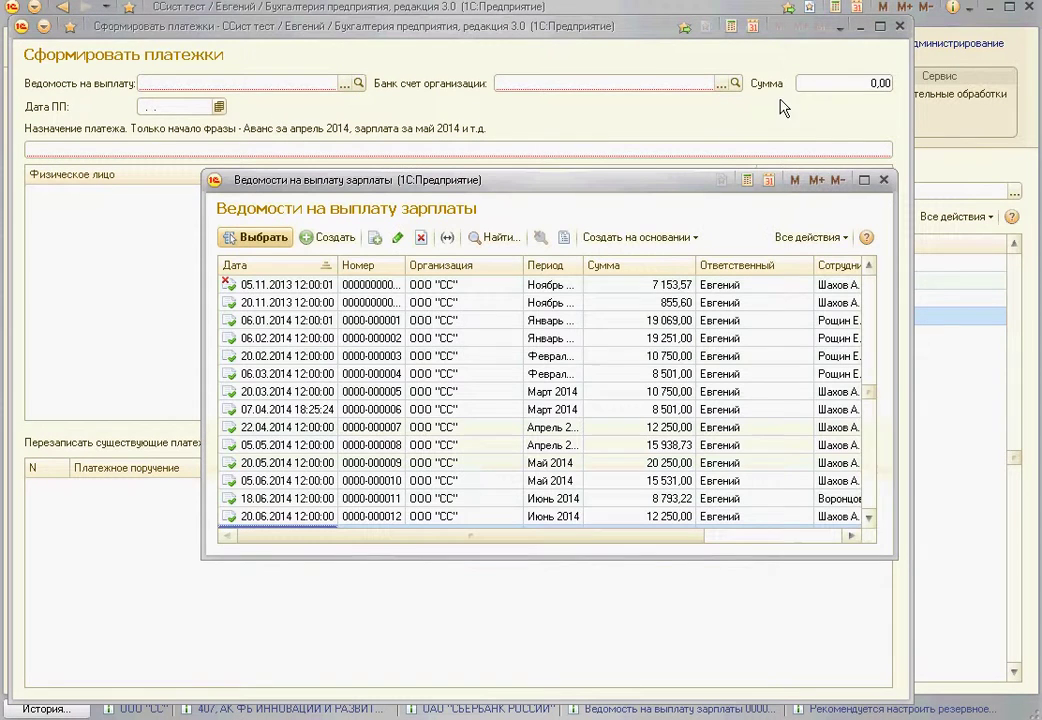
{"action": "left_click", "coordinate": [869, 516]}
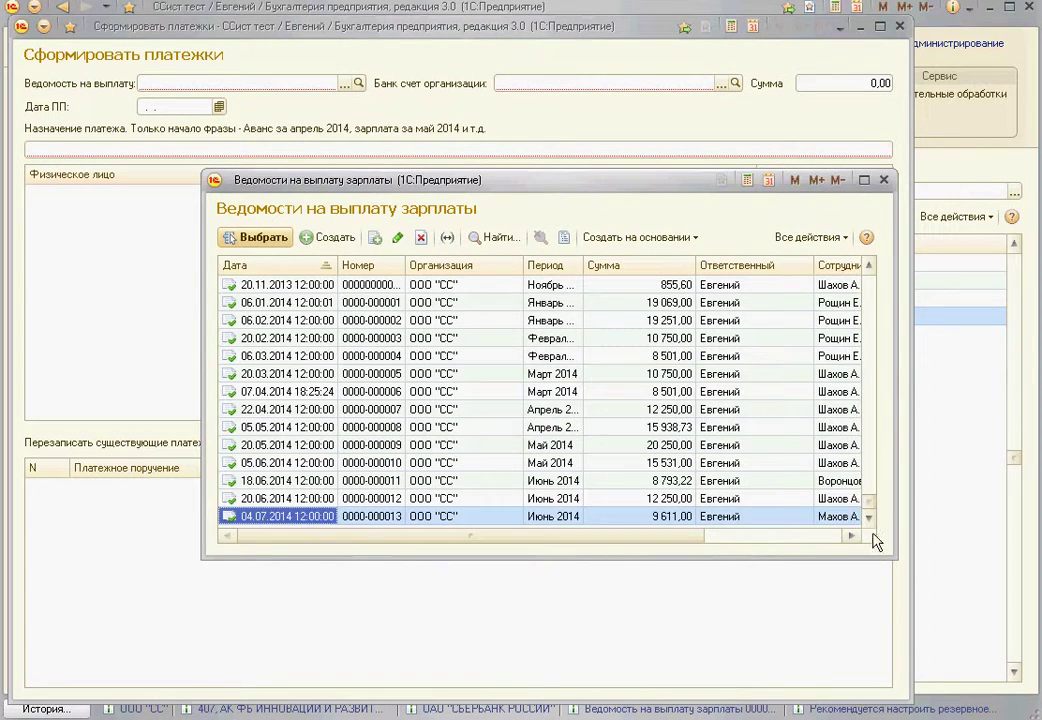
{"action": "double_click", "coordinate": [789, 520]}
{"action": "left_click", "coordinate": [724, 85]}
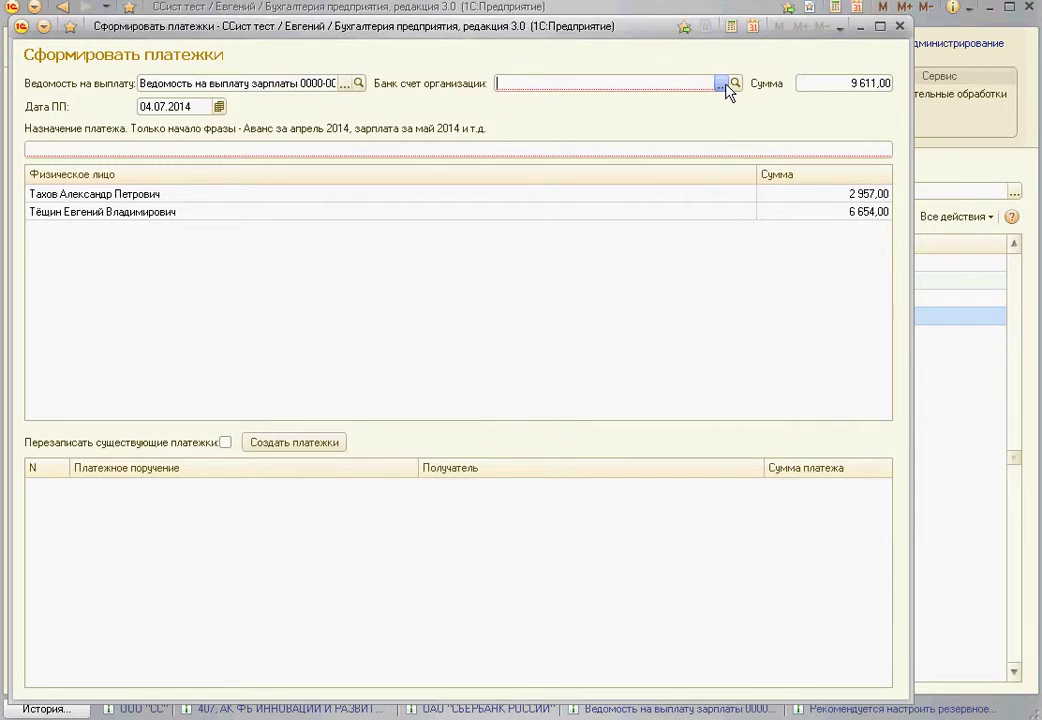
{"action": "left_click", "coordinate": [437, 420]}
{"action": "double_click", "coordinate": [437, 420]}
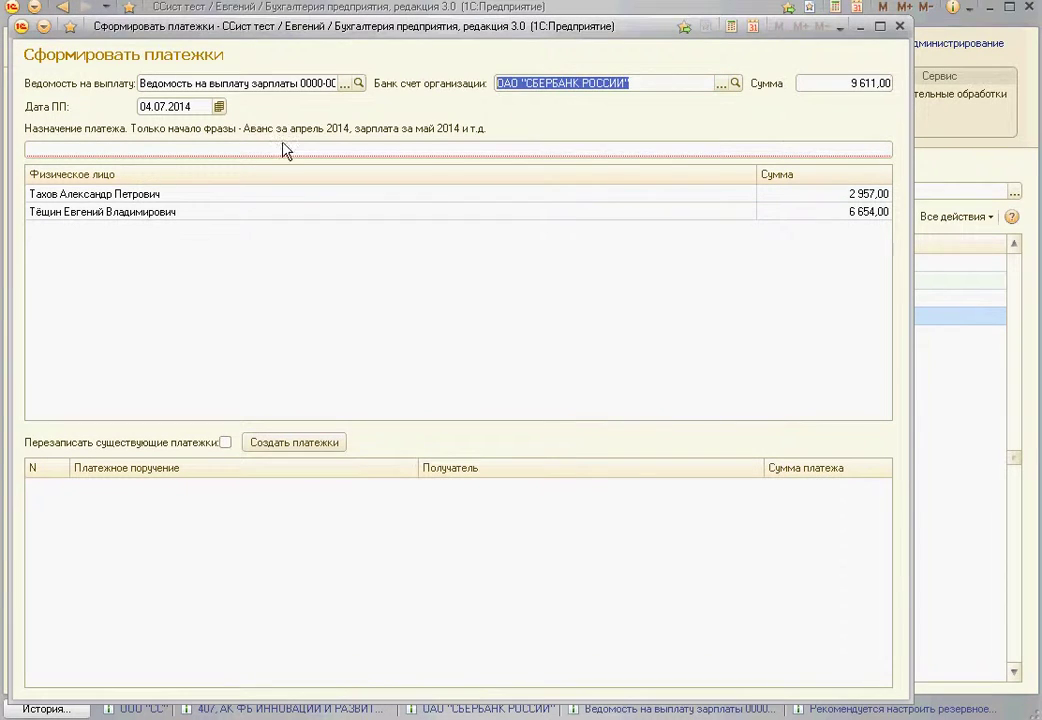
Enter "Аванс июль 2014" as the payment purpose and create the payment orders without overwriting existing ones.
{"action": "left_click", "coordinate": [290, 150]}
{"action": "type", "text": "Аванс июль 2014"}
{"action": "key", "text": "Tab"}
{"action": "left_click", "coordinate": [294, 442]}
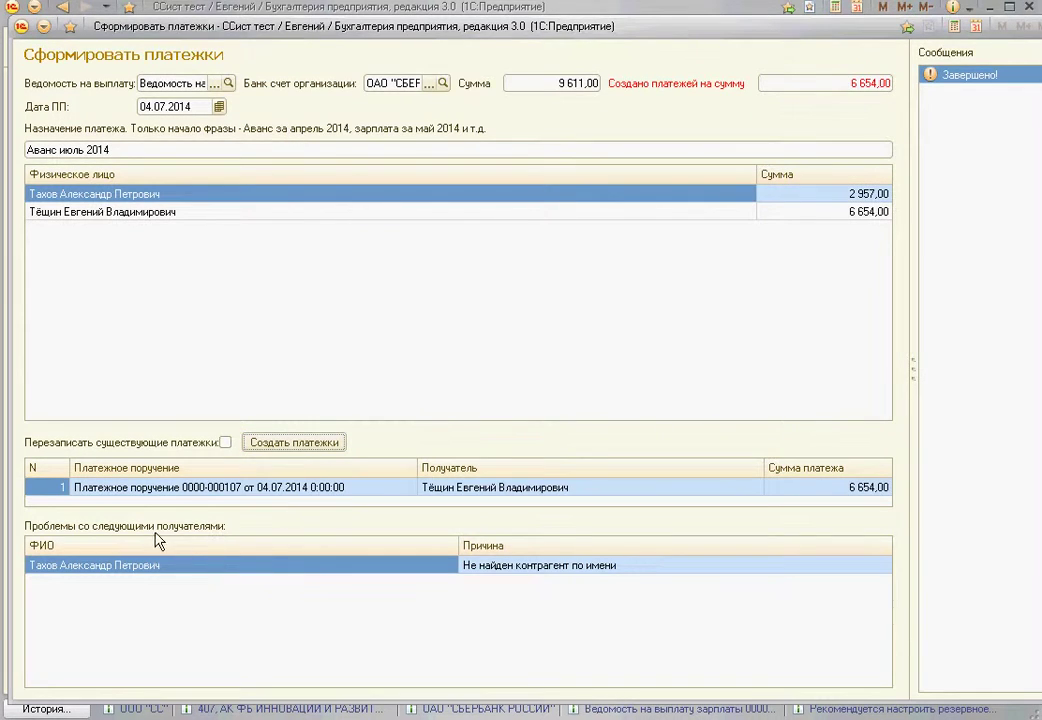
Examine the entry and reason in the list of problem recipients, leaving the name unedited.
{"action": "left_click", "coordinate": [195, 562]}
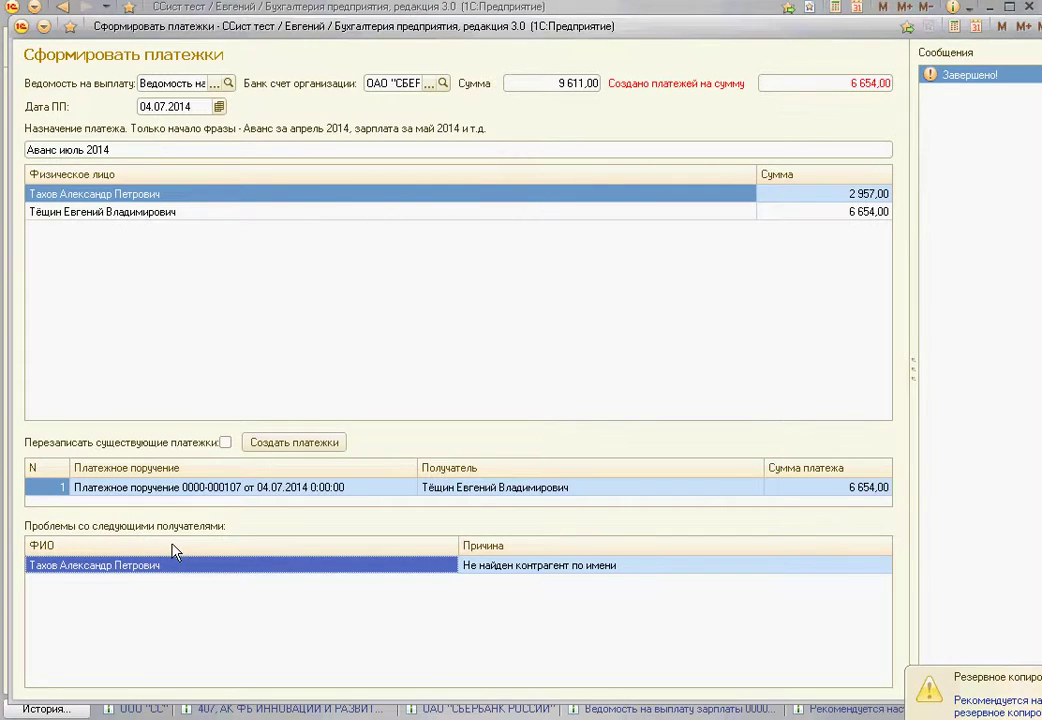
{"action": "double_click", "coordinate": [214, 570]}
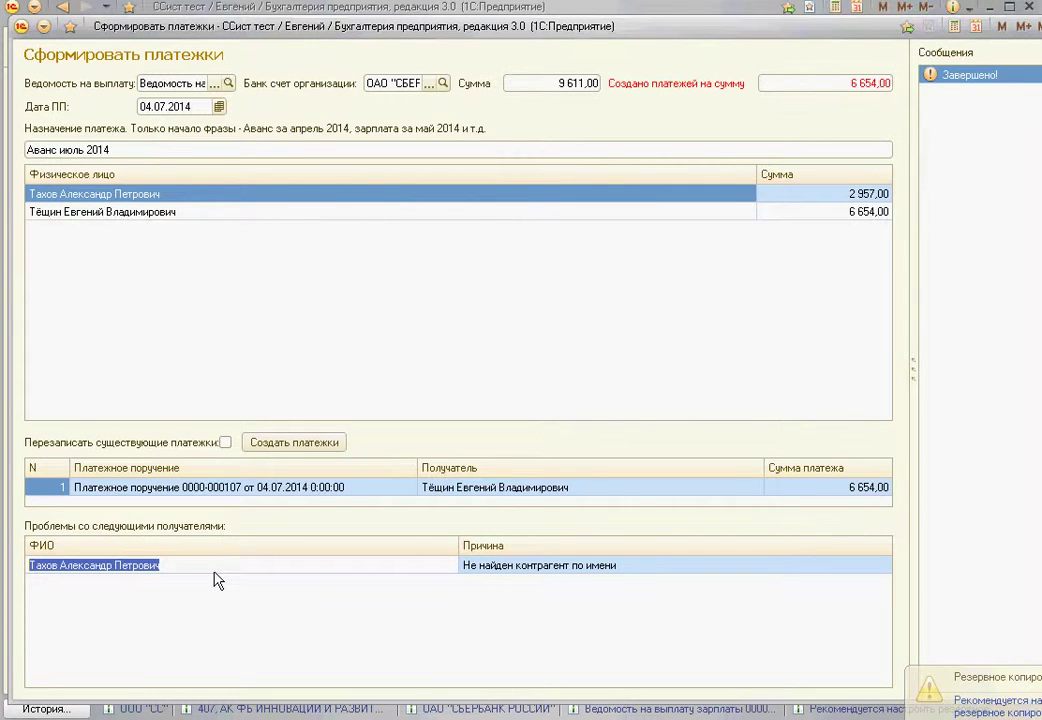
{"action": "key", "text": "End"}
{"action": "key", "text": "Escape"}
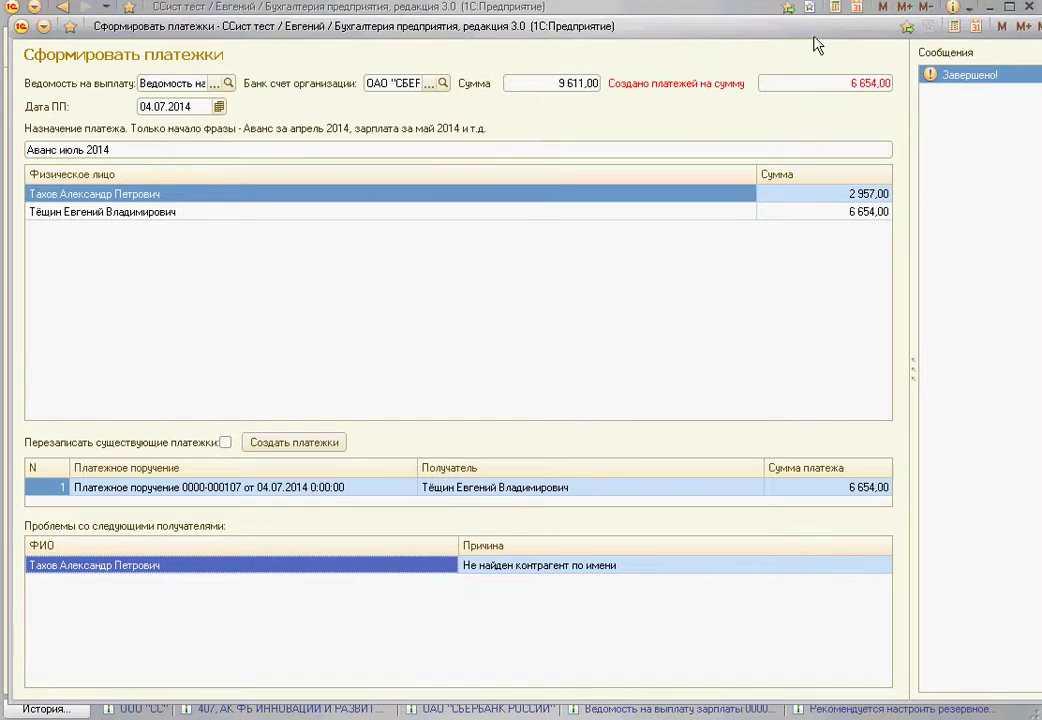
Compare the total of the created payments with the payroll statement's sum.
{"action": "left_click", "coordinate": [836, 83]}
{"action": "left_click", "coordinate": [836, 83]}
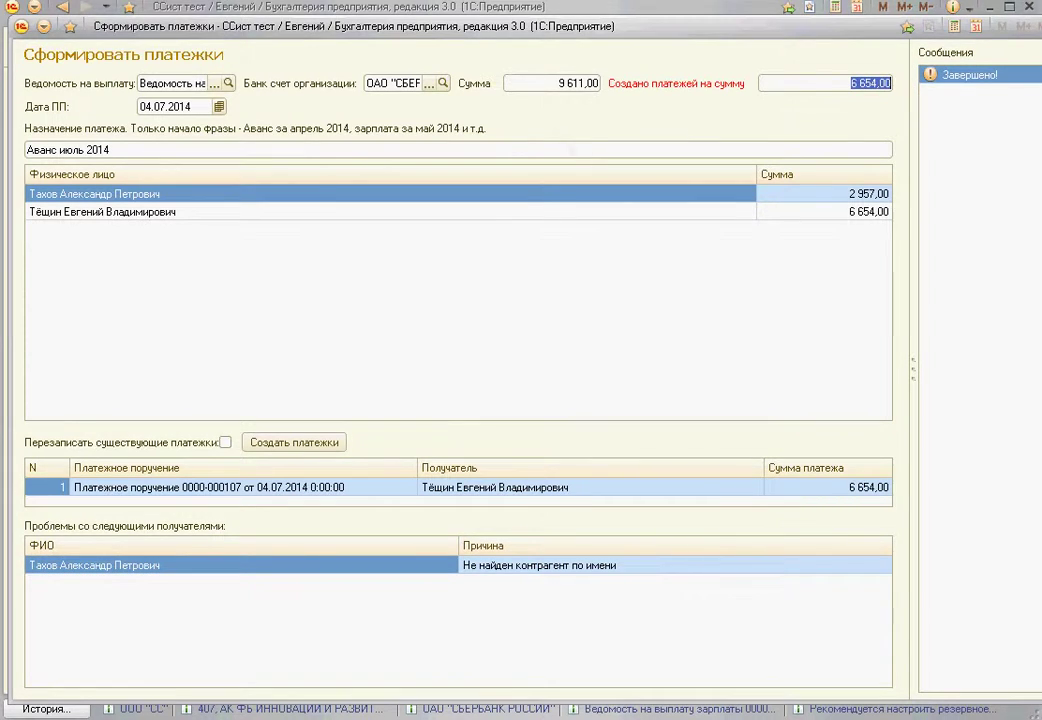
{"action": "left_click", "coordinate": [550, 84]}
{"action": "left_click", "coordinate": [540, 81]}
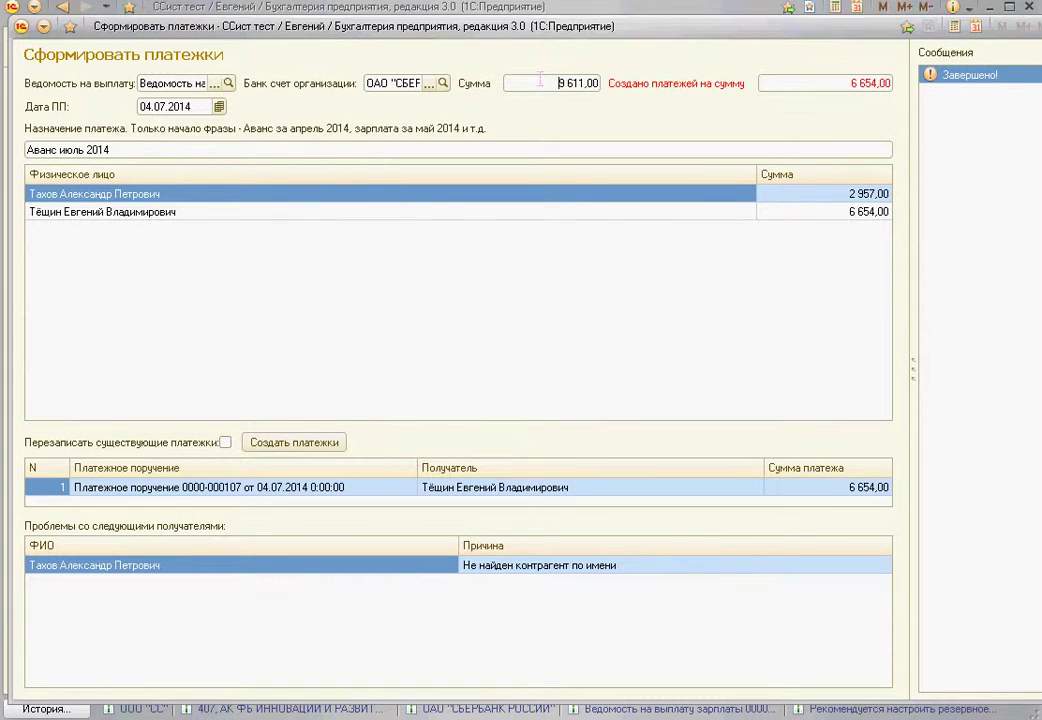